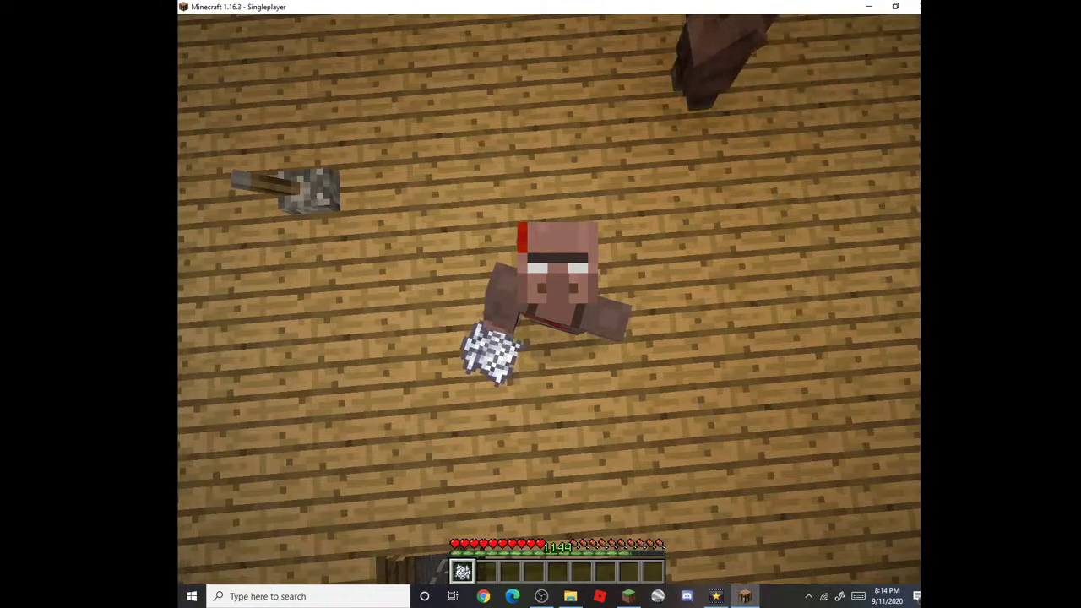
Step: Capture a screenshot of the Minecraft scene with an empty hand, and close the game
scroll(549, 299, down, 1)
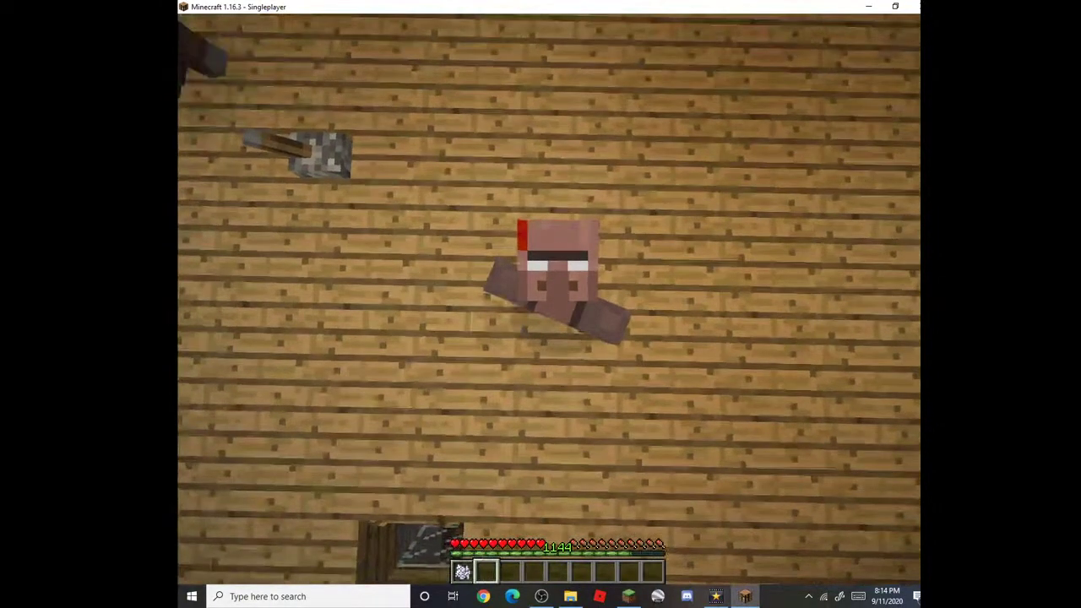
key(Print)
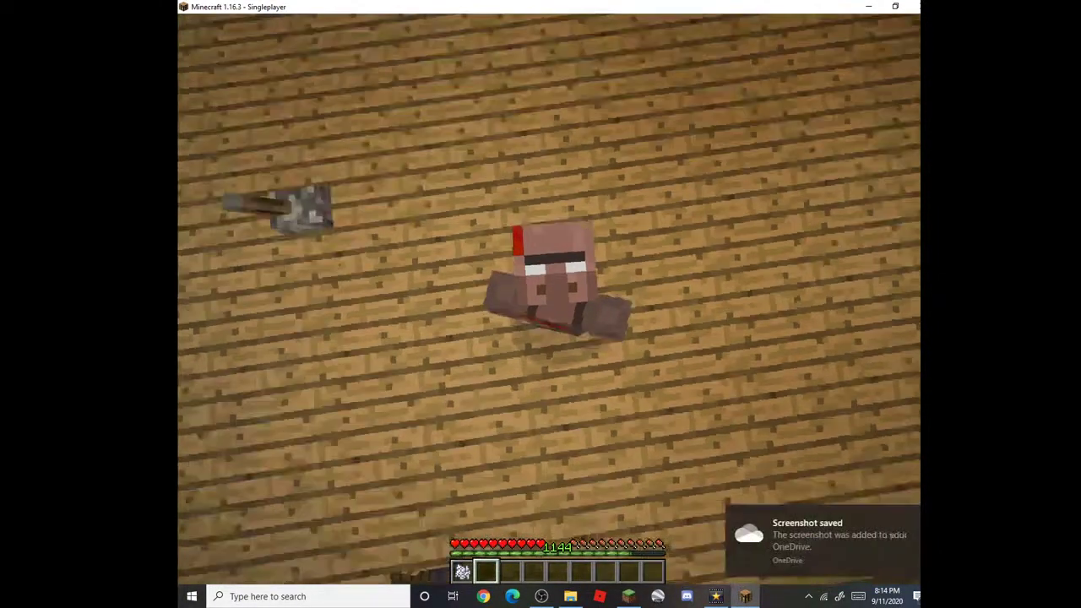
scroll(541, 304, down, 1)
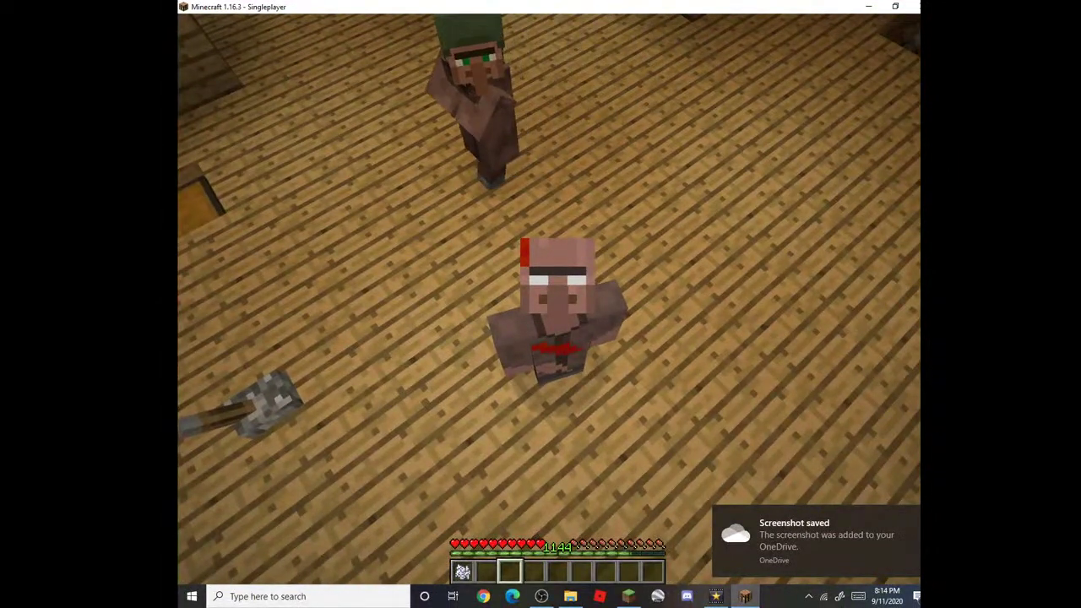
key(alt+F4)
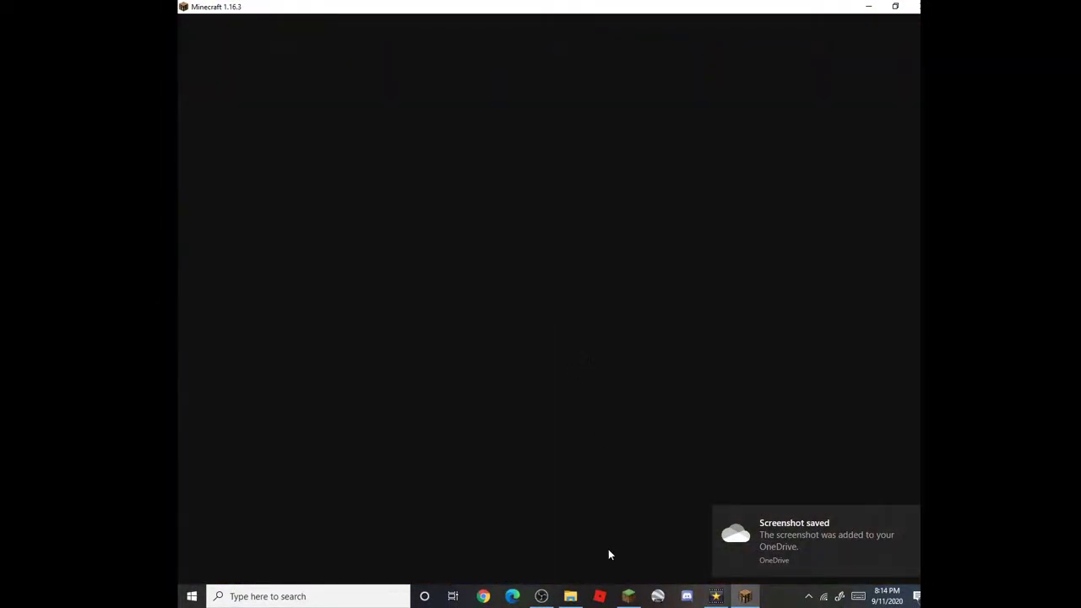
Step: Switch to VideoPad with the untitled project's Sequence 1
click(628, 597)
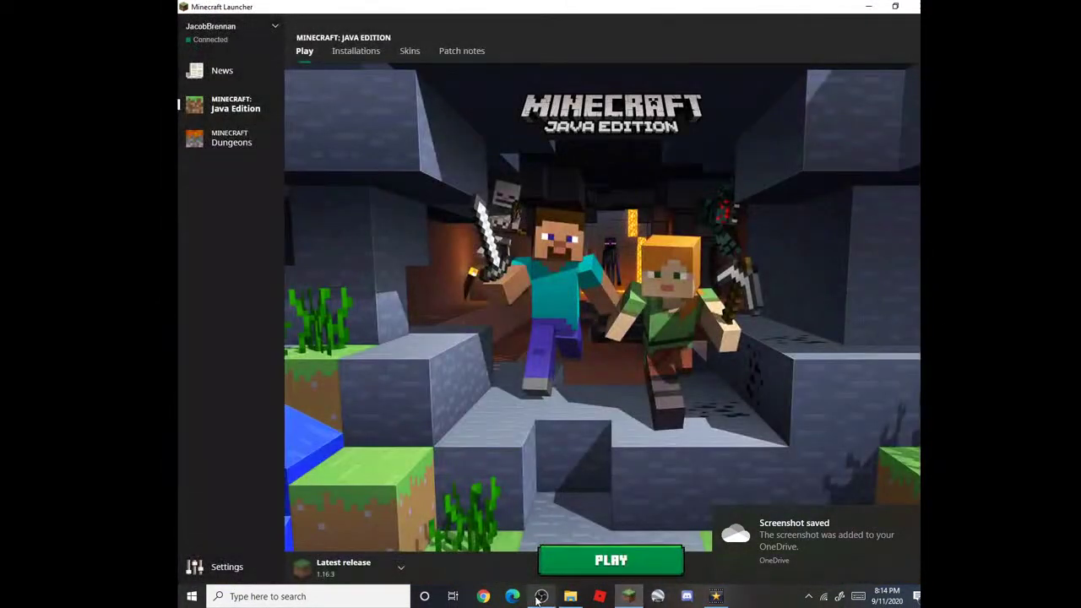
click(715, 596)
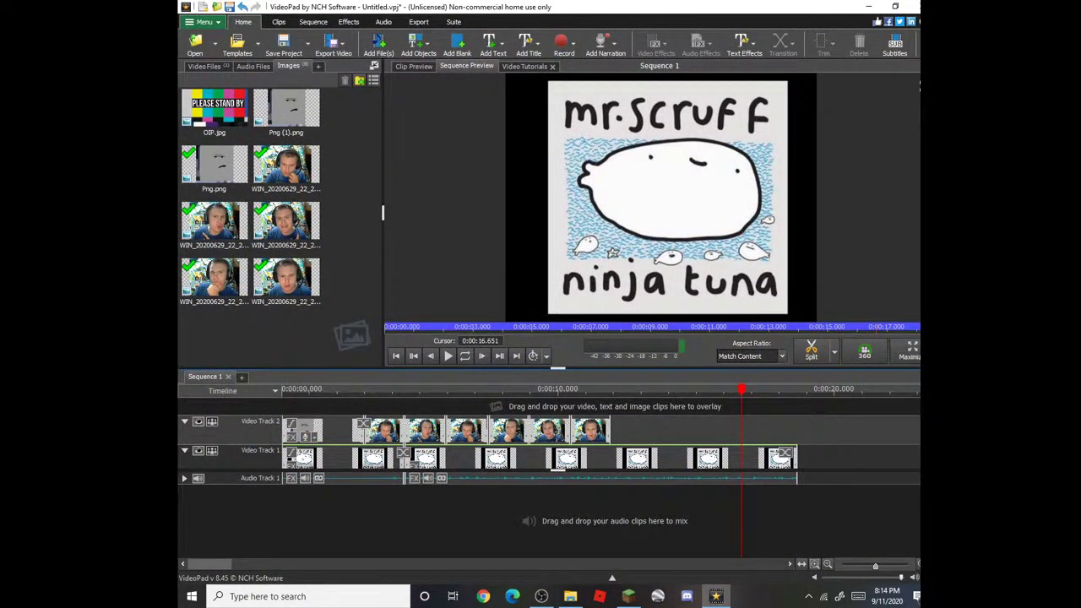
key(super+e)
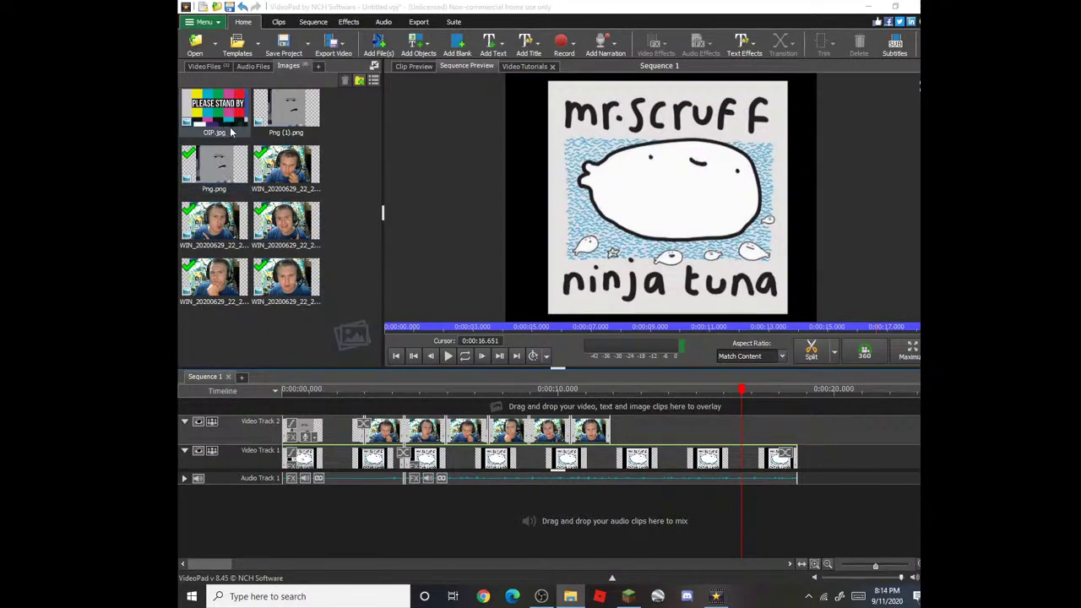
Step: Append the first three webcam photos to the end of Video Track 2, each shortened to about half a second
drag(286, 167, 619, 425)
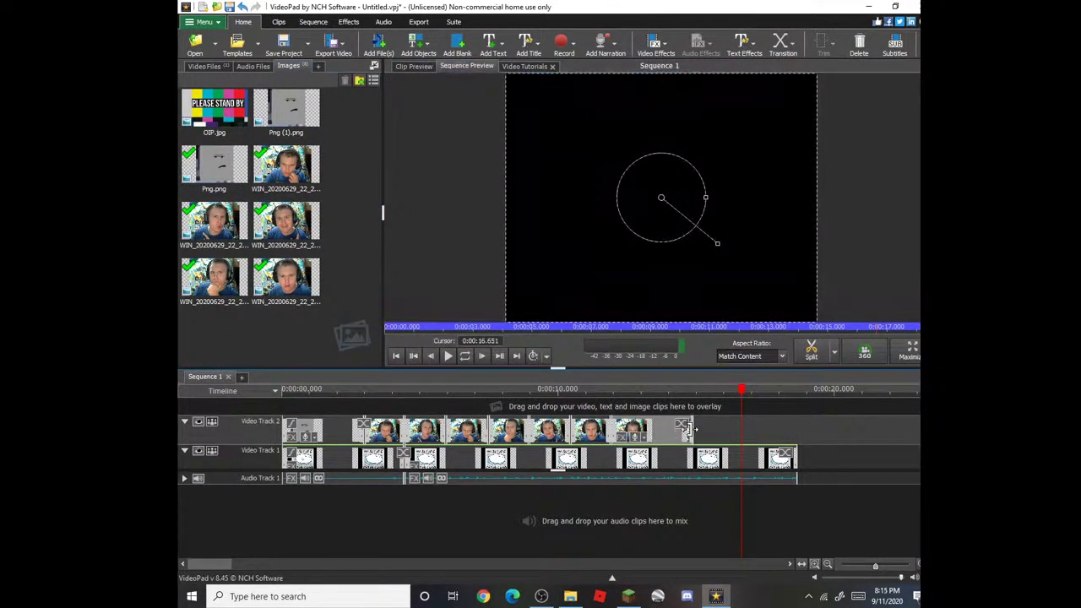
drag(690, 432, 623, 432)
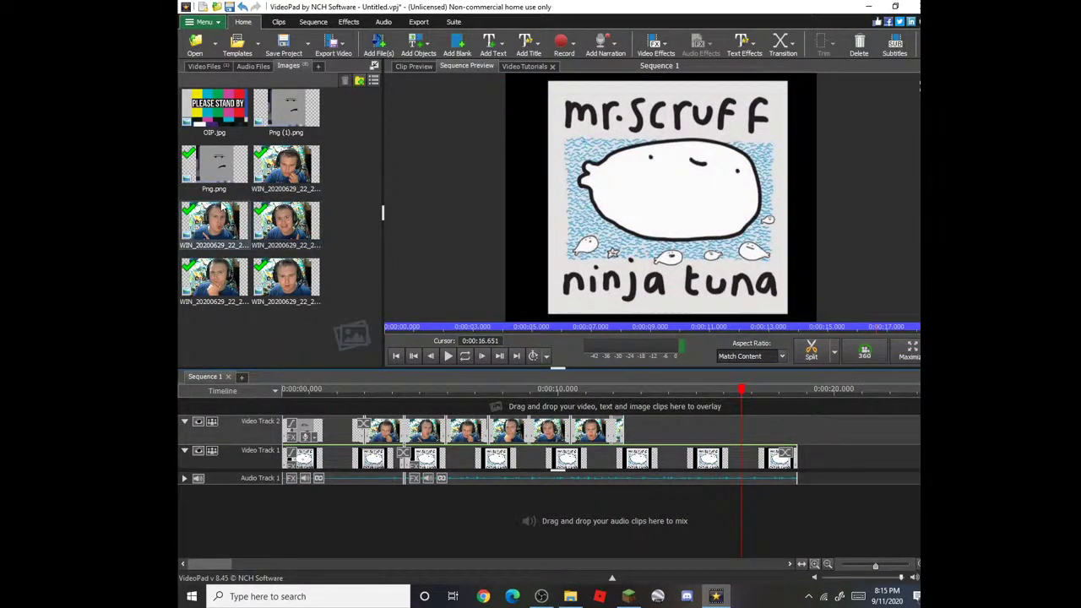
drag(200, 228, 638, 435)
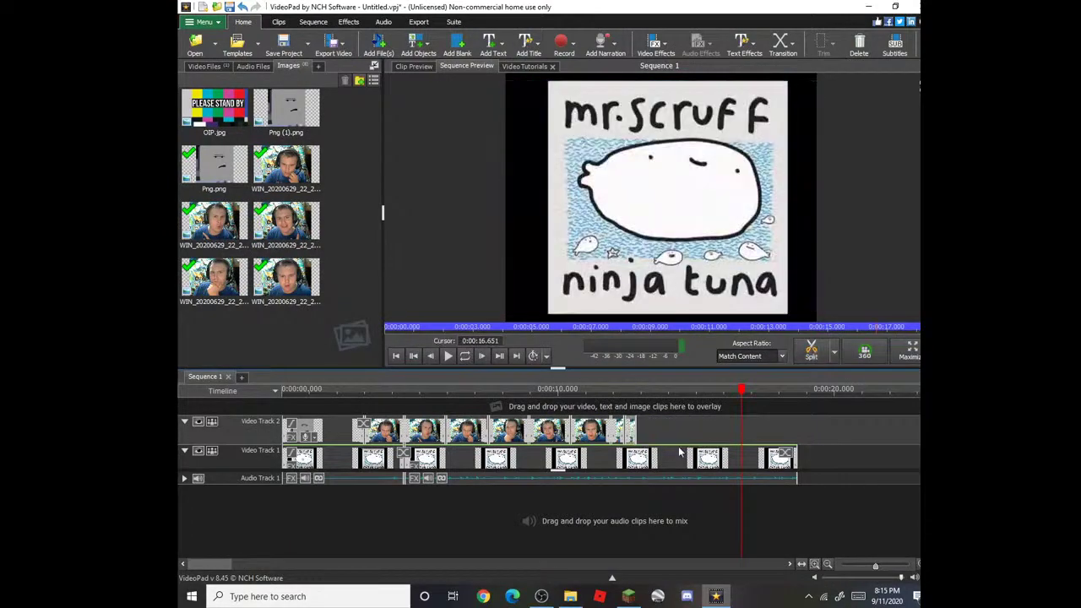
drag(274, 232, 651, 449)
Step: Append the last two webcam photos to Video Track 2, each trimmed to about half a second
drag(218, 283, 652, 436)
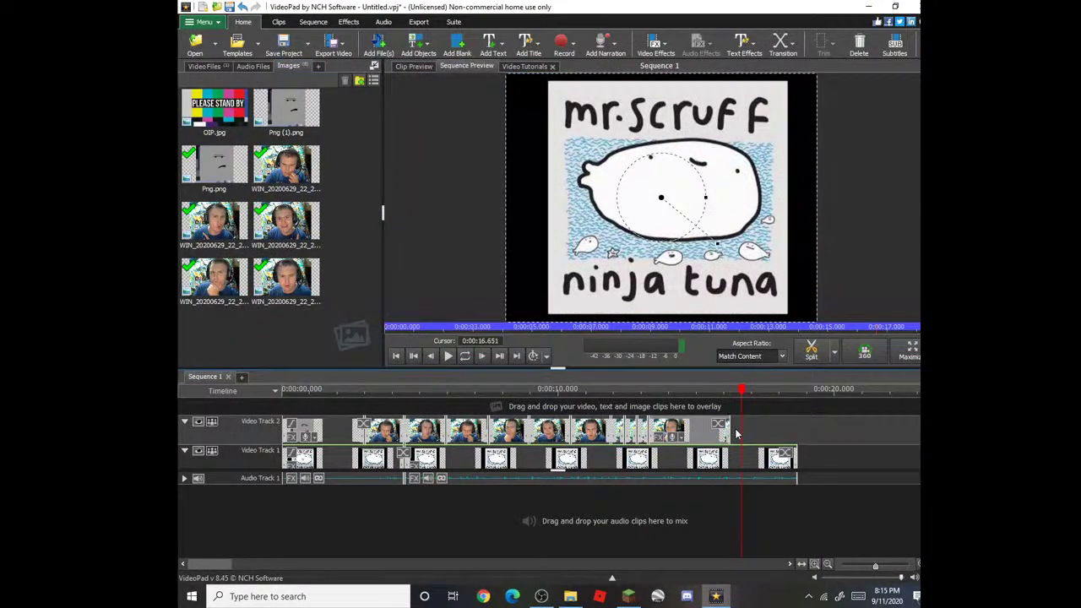
drag(736, 434, 657, 439)
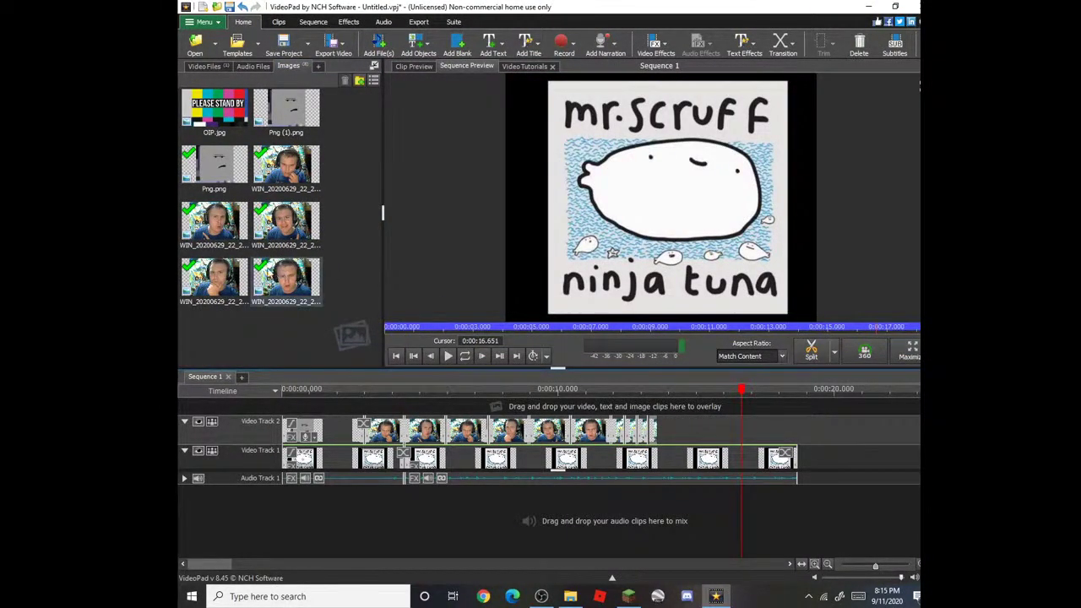
drag(259, 277, 709, 420)
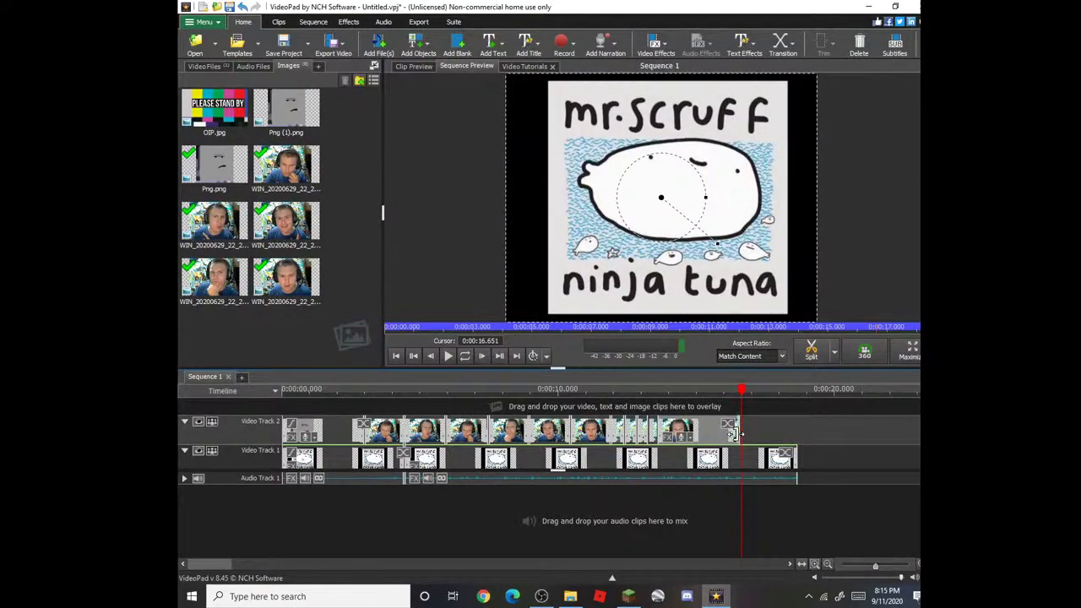
drag(736, 433, 663, 435)
Step: Append Png.png, shortened to about 1.5 seconds, and the smiling webcam photo to the end of Video Track 2
click(210, 163)
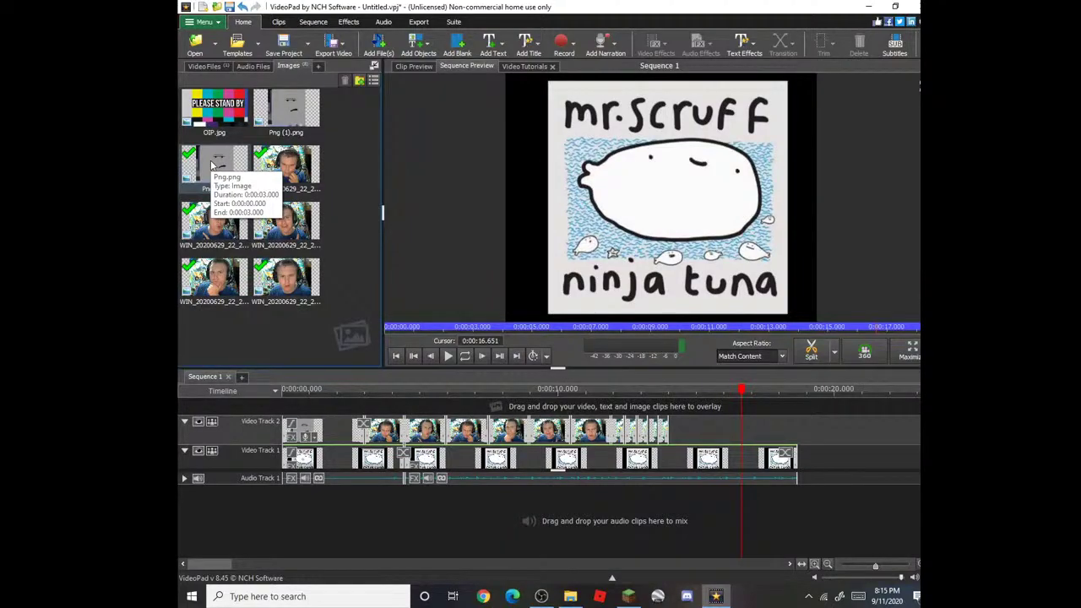
click(210, 160)
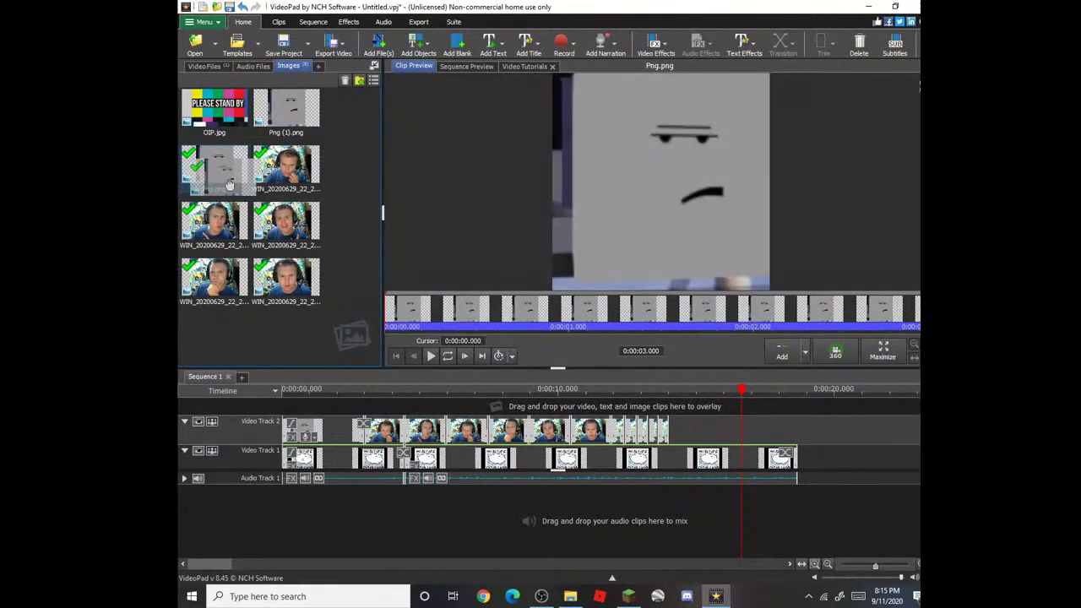
drag(229, 184, 708, 435)
drag(351, 268, 739, 440)
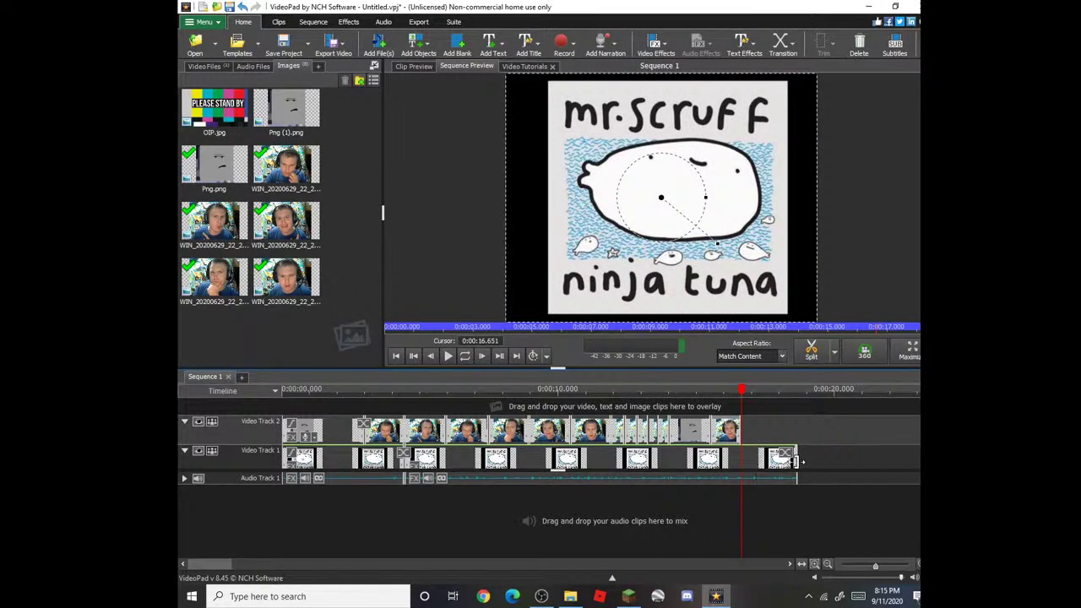
Step: Extend the final smiling photo clip on Video Track 2 to the end of Video Track 1
drag(741, 390, 695, 391)
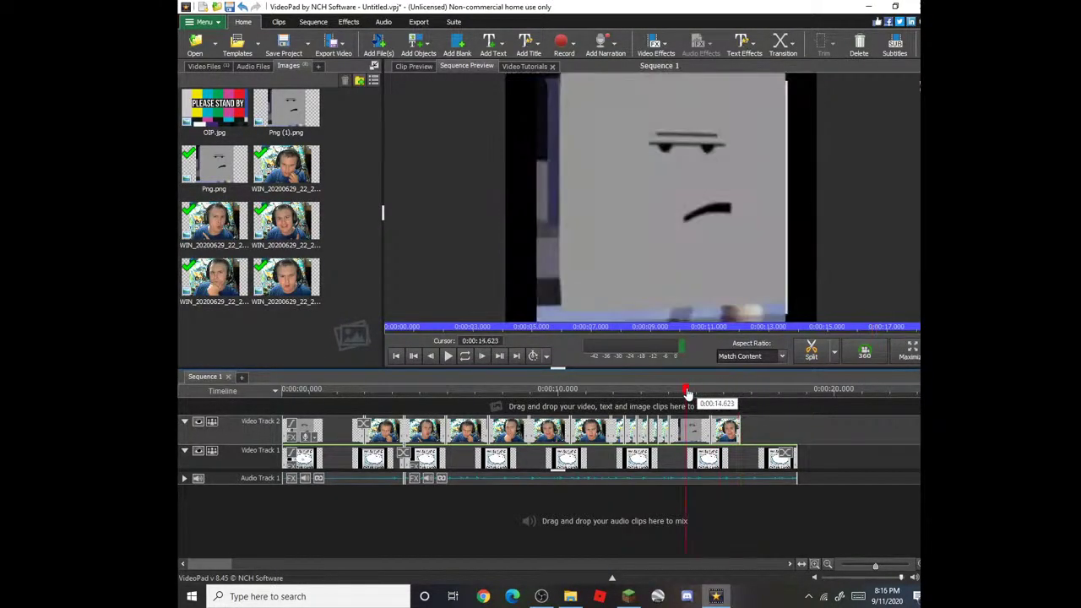
drag(742, 432, 794, 433)
click(816, 406)
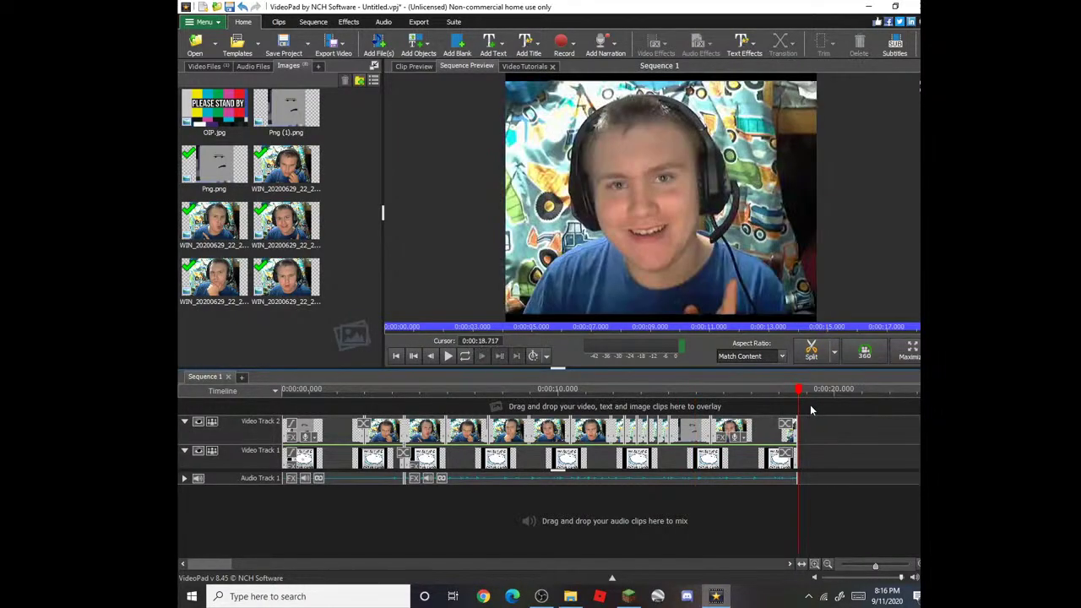
Step: Play the second half of the sequence to check the newly added photo clips
click(591, 395)
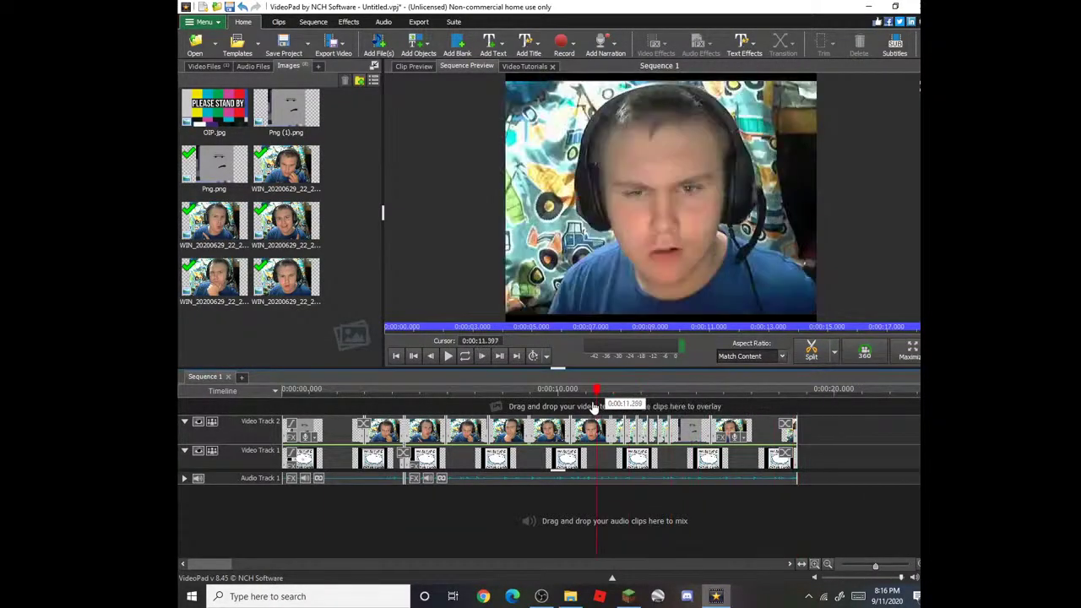
click(549, 395)
click(448, 355)
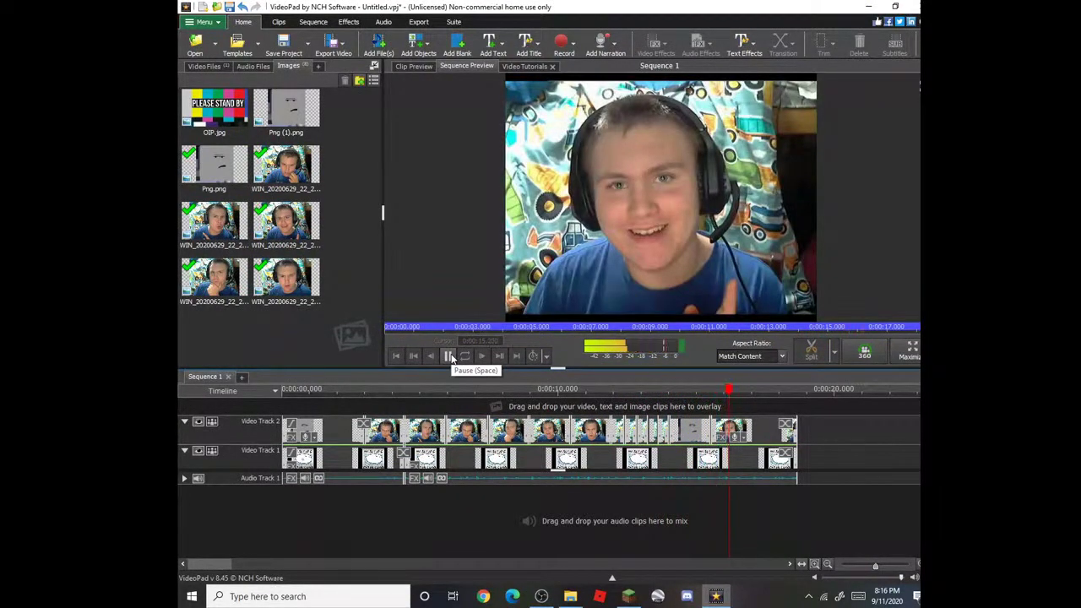
click(448, 356)
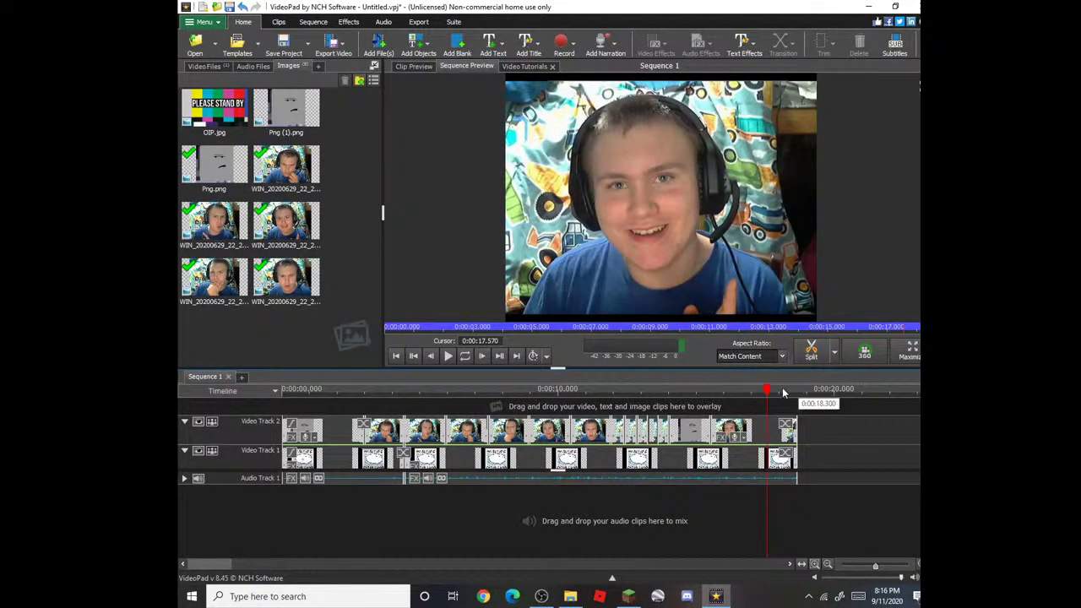
Step: Collapse Video Track 2 and play the sequence from the beginning to review the photo timing
click(510, 389)
click(185, 422)
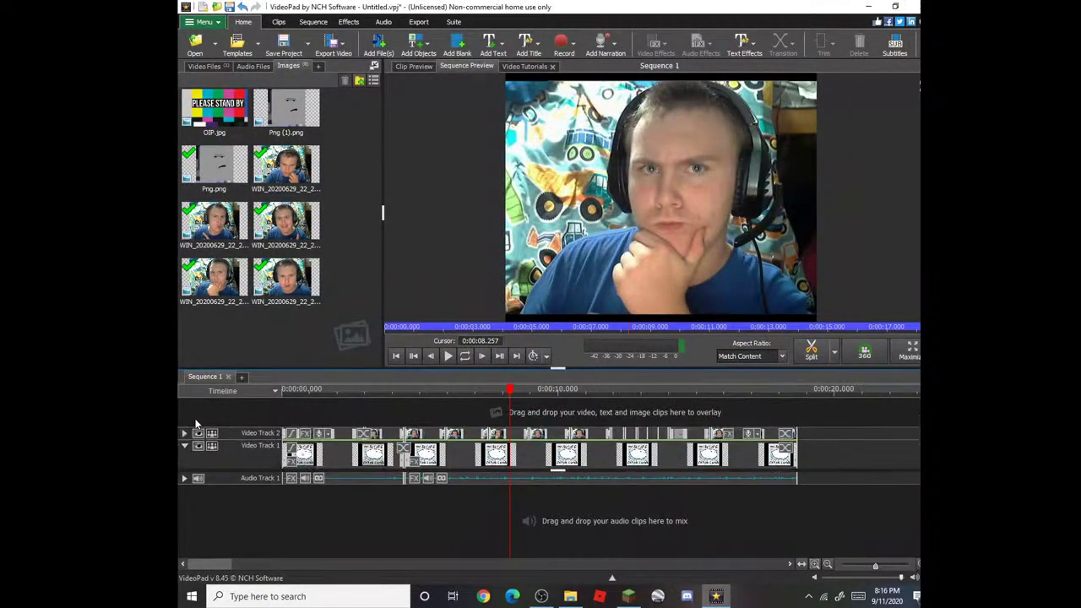
drag(510, 390, 283, 390)
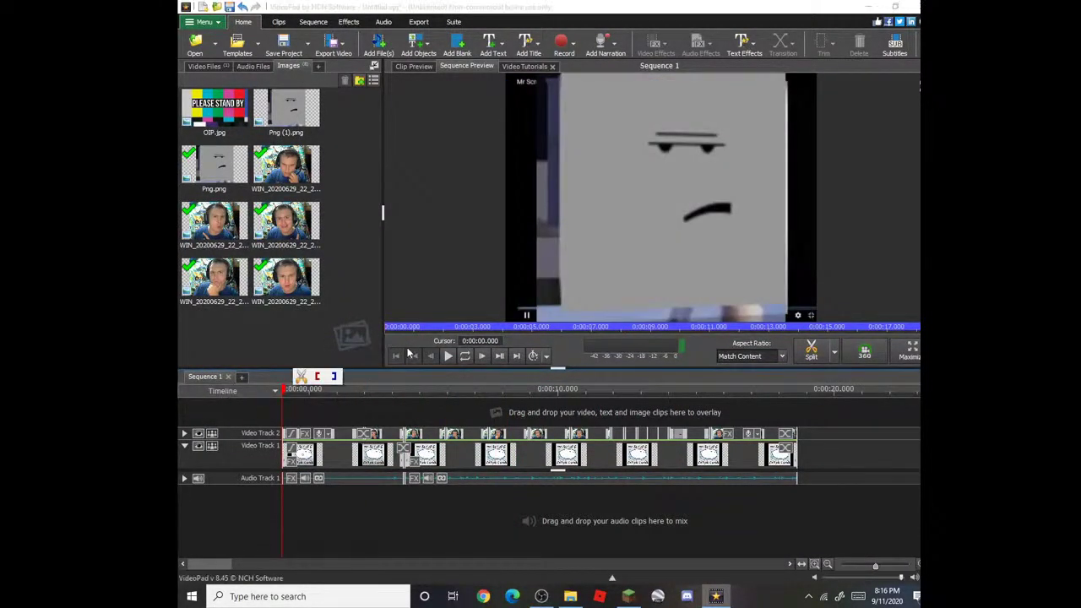
click(450, 356)
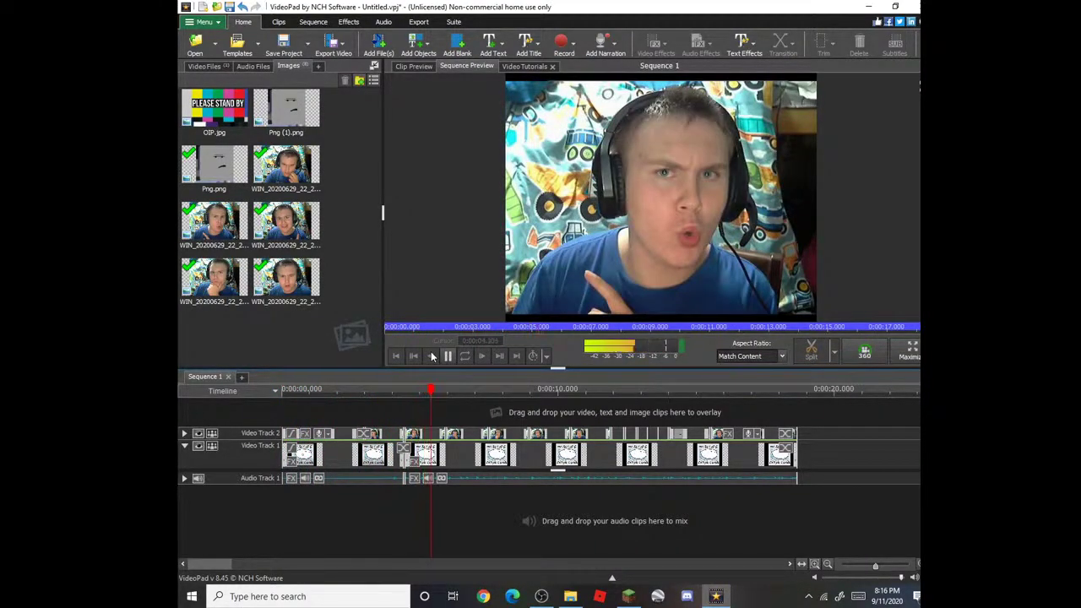
click(447, 356)
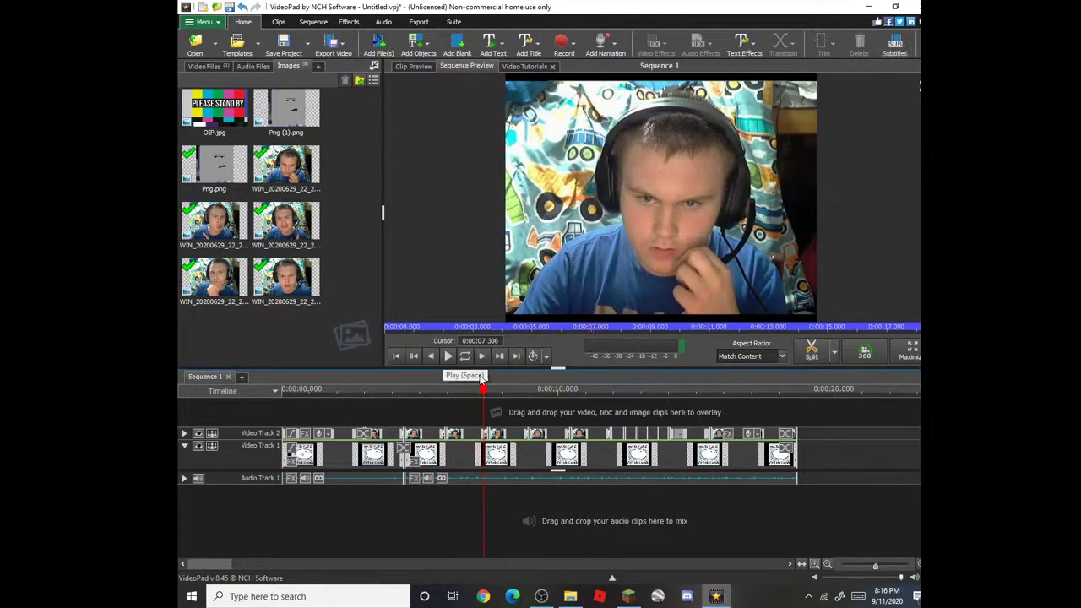
Step: Add a Scrolling Top to Bottom text overlay where the first webcam photo begins, at about 0:00:03.1
click(311, 391)
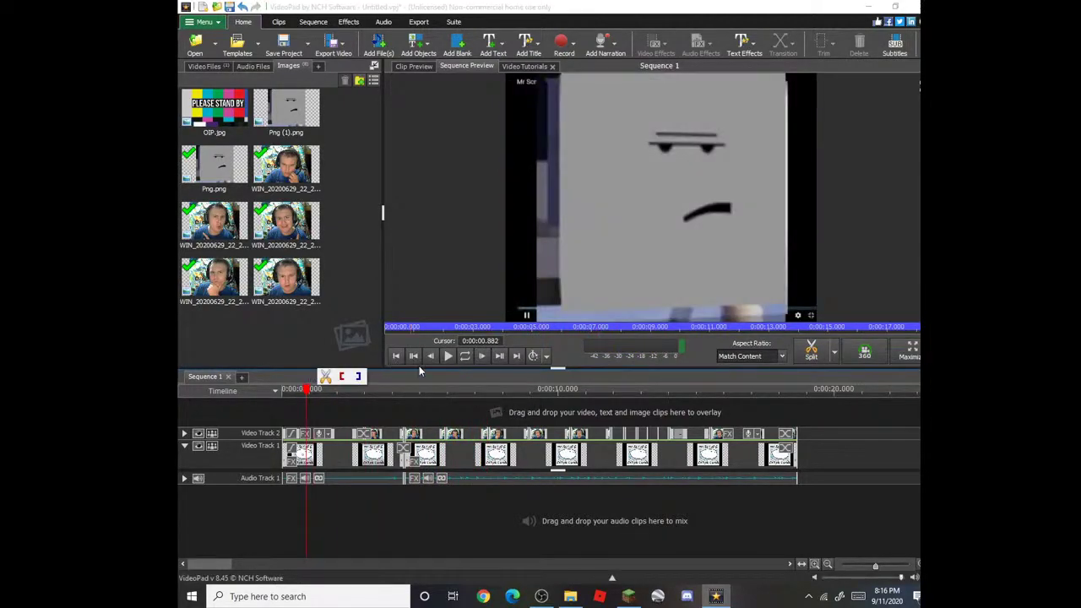
click(447, 356)
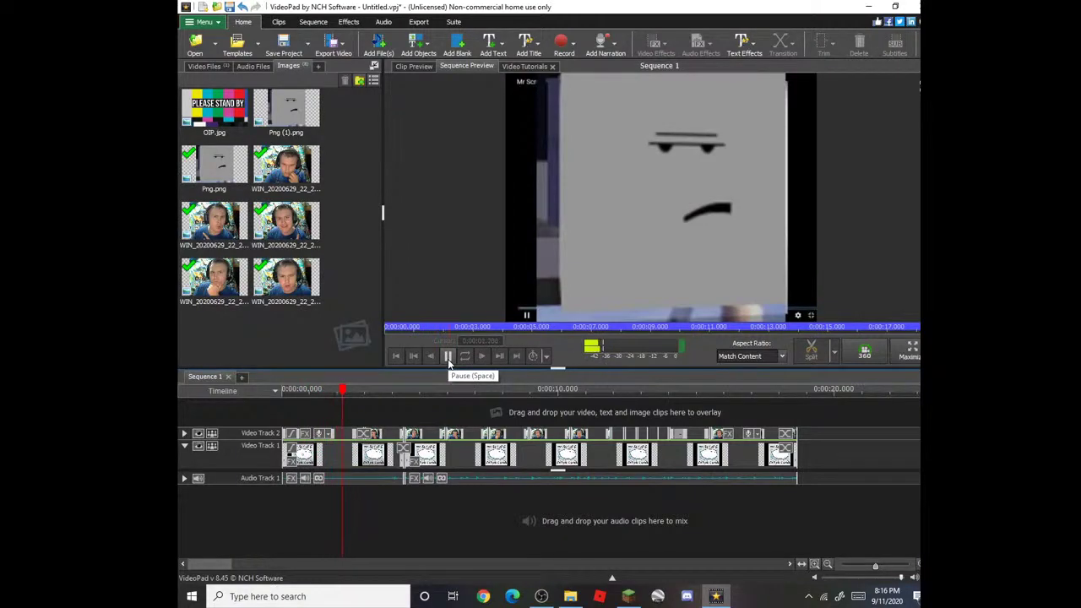
click(448, 356)
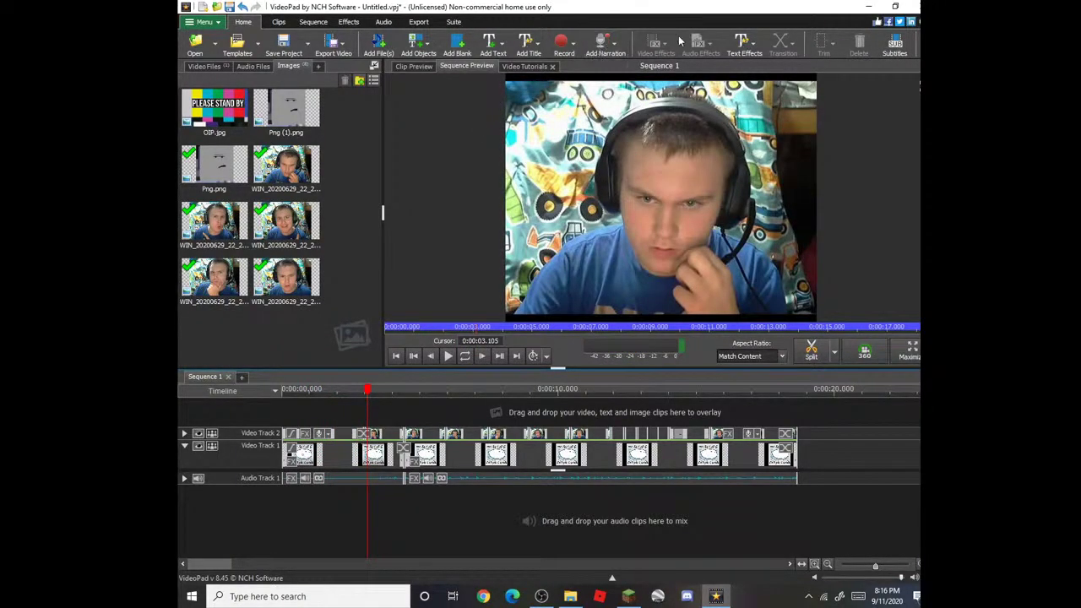
click(742, 43)
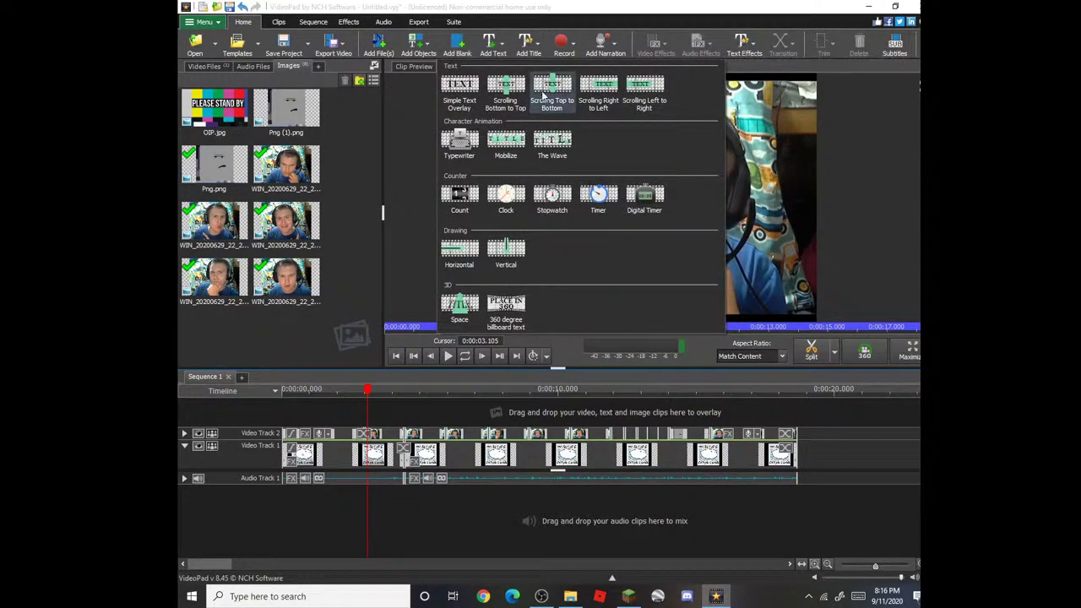
click(544, 95)
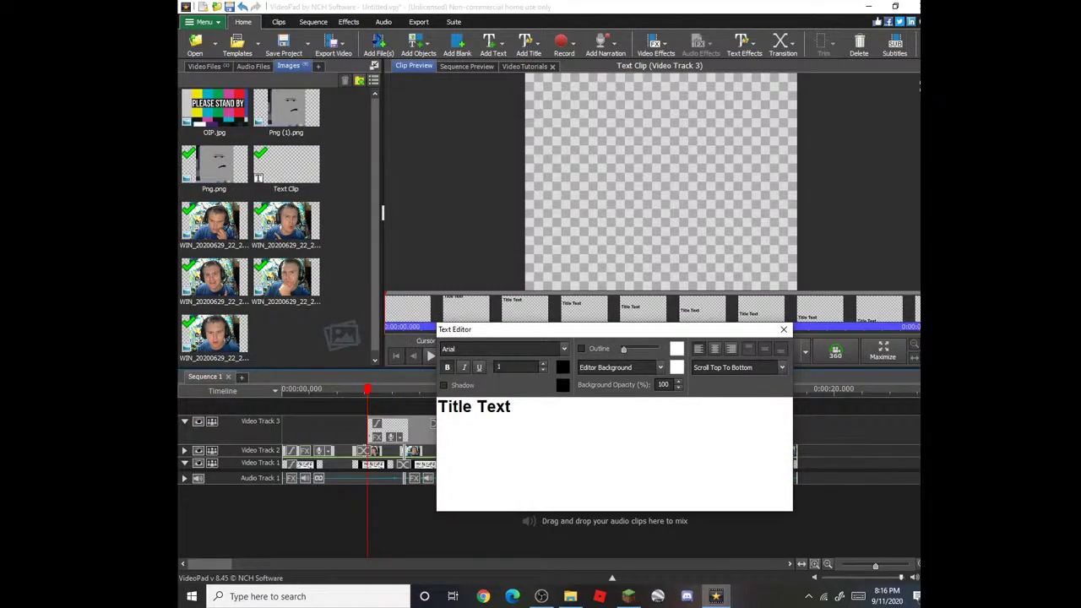
Step: Replace the overlay's placeholder text with the channel name in capitals at font size 10, and close the text editor
text(10)
drag(522, 413, 432, 408)
key(BackSpace)
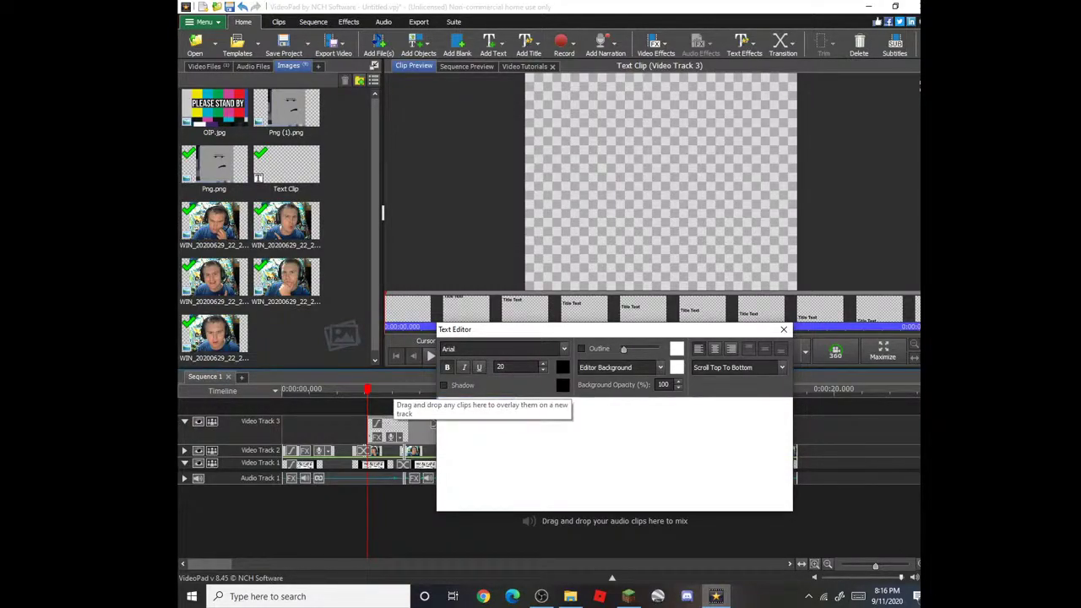
click(544, 370)
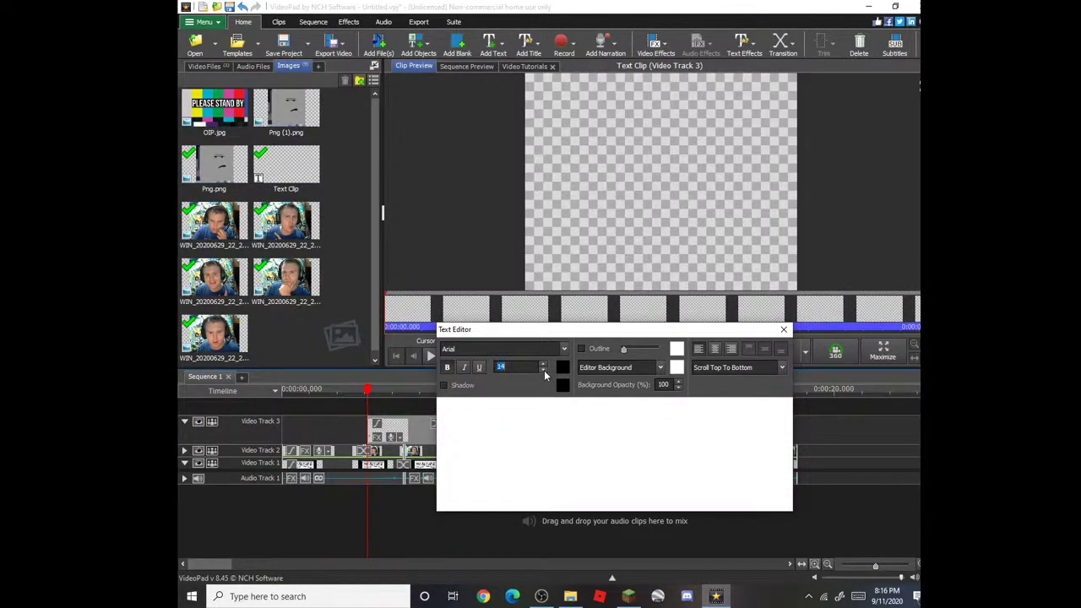
click(544, 370)
click(535, 414)
text(JACOBPLAYZCLAS)
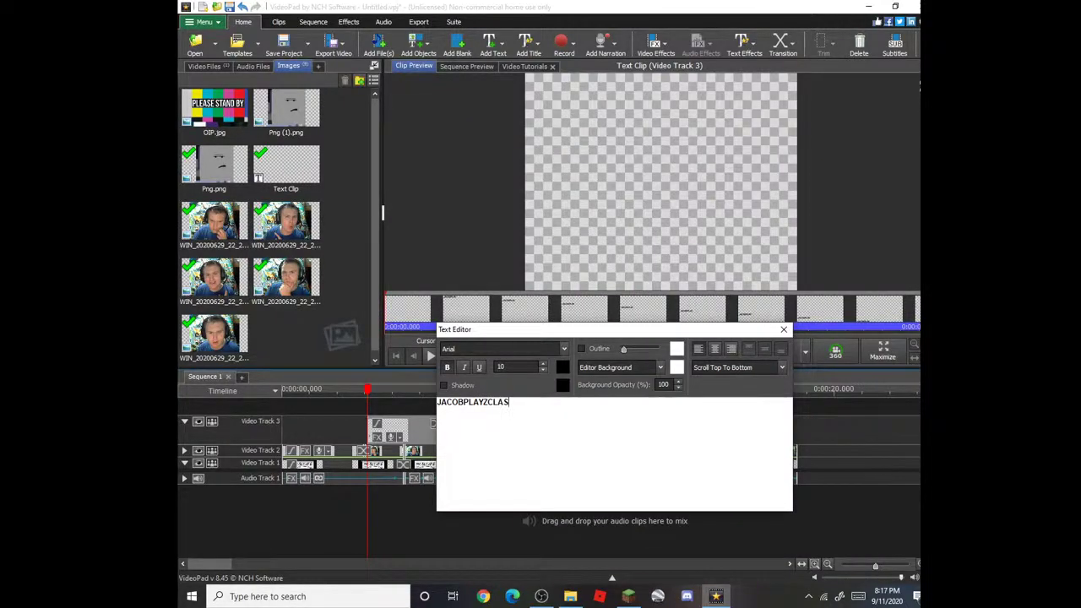
text(SICS)
click(327, 321)
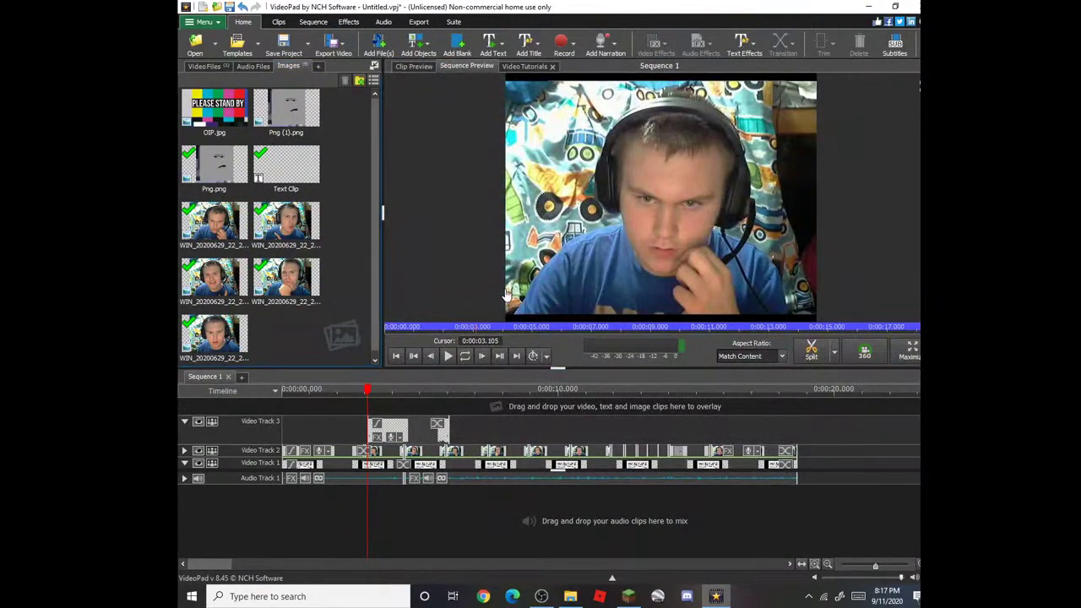
Step: Play the sequence through the channel name overlay and place the cursor at that overlay's end, at 0:00:06.064
click(448, 356)
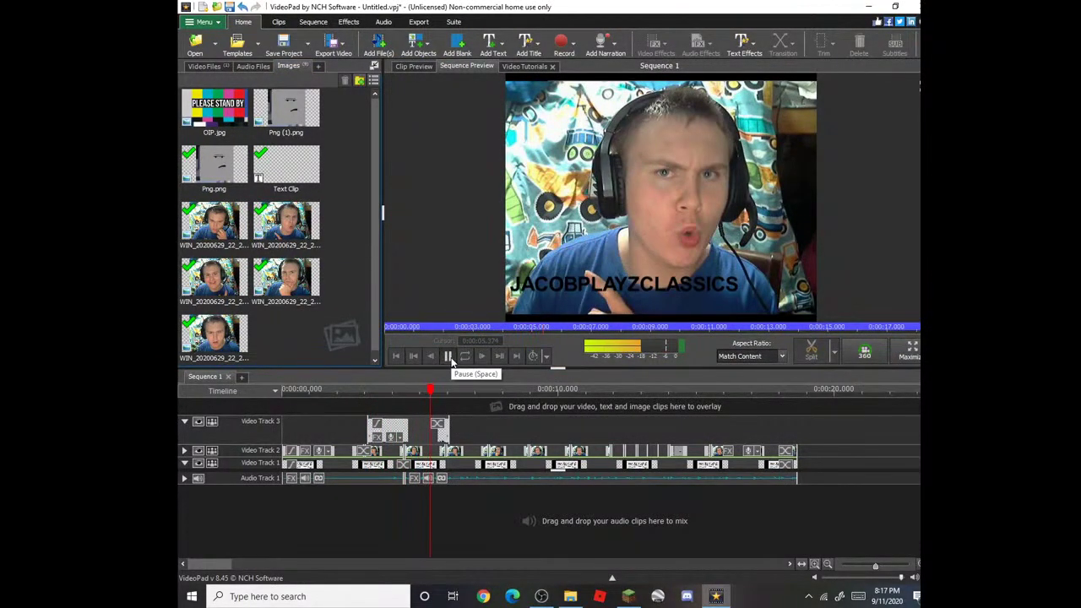
click(448, 356)
drag(437, 394, 450, 397)
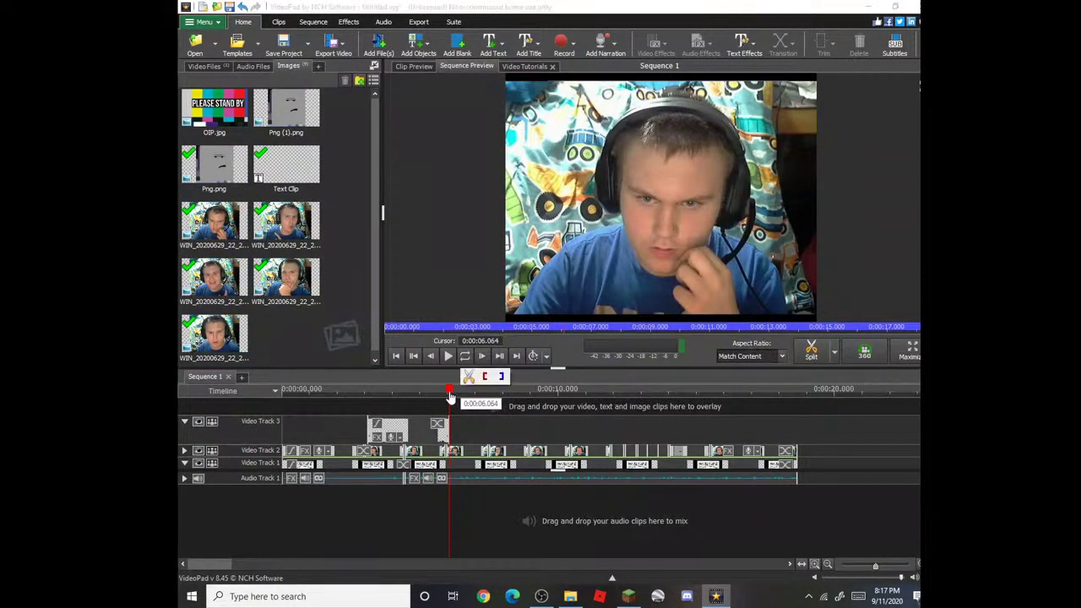
click(743, 44)
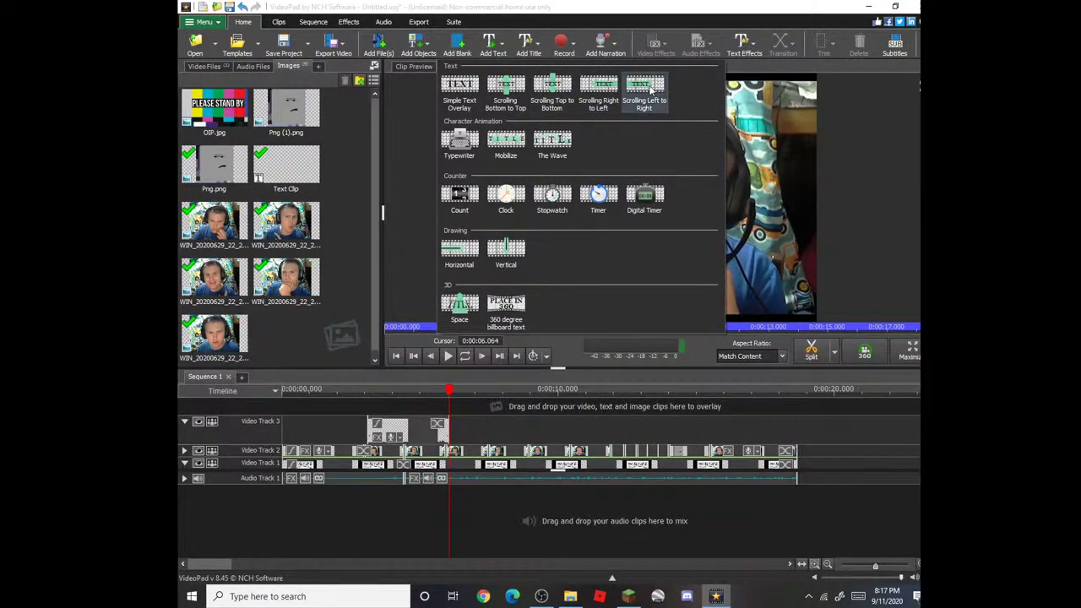
click(557, 138)
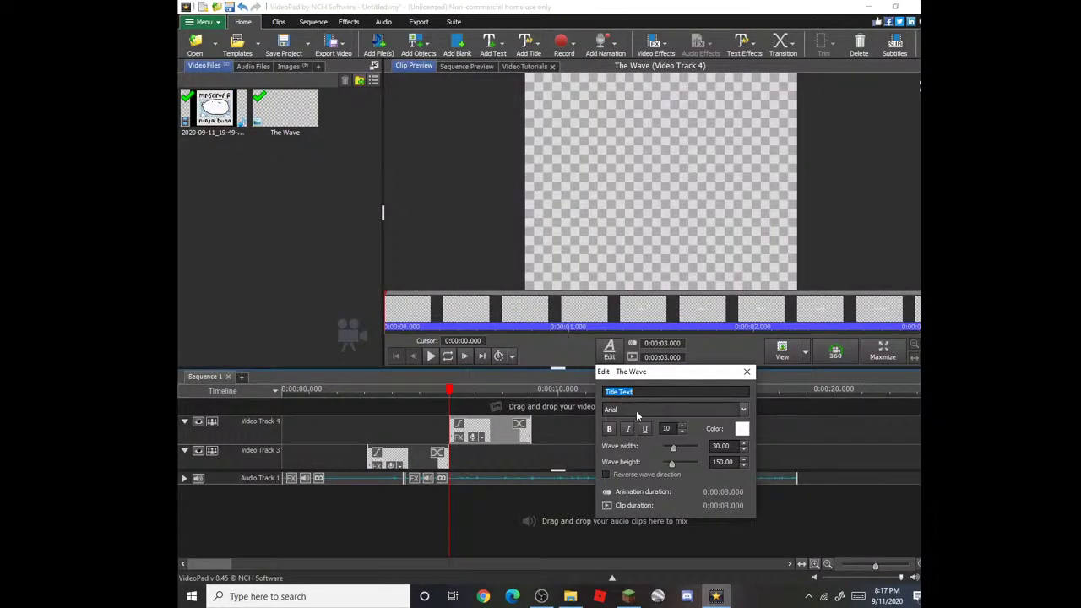
click(287, 119)
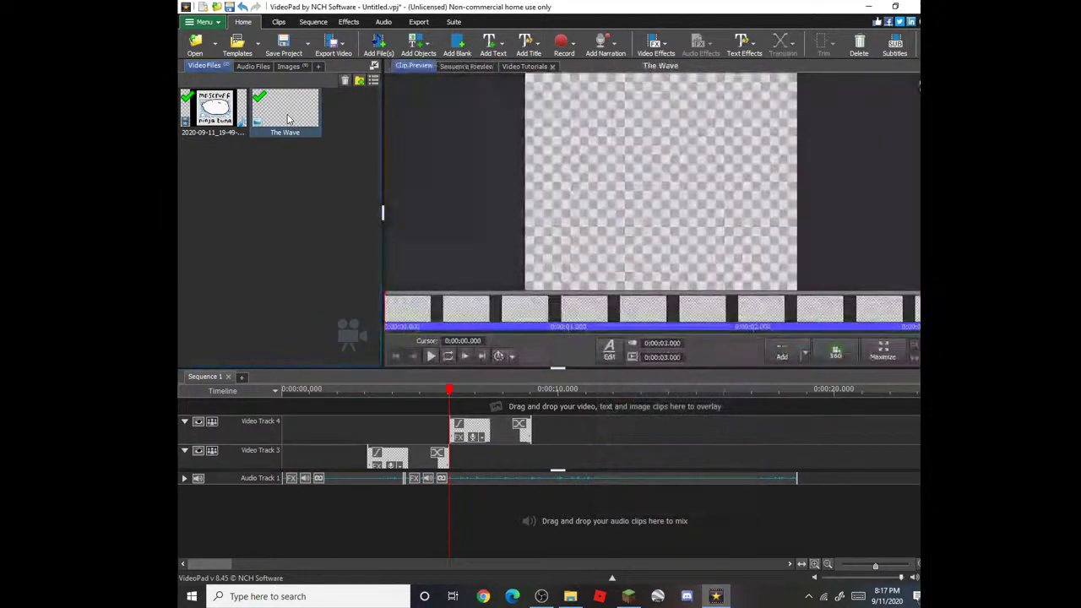
key(Delete)
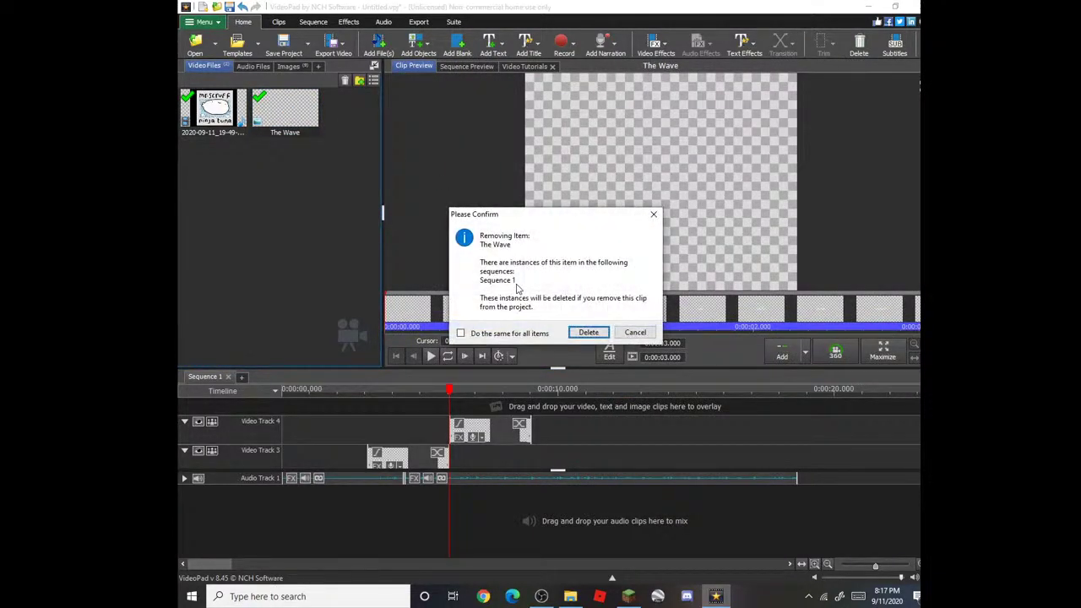
click(589, 332)
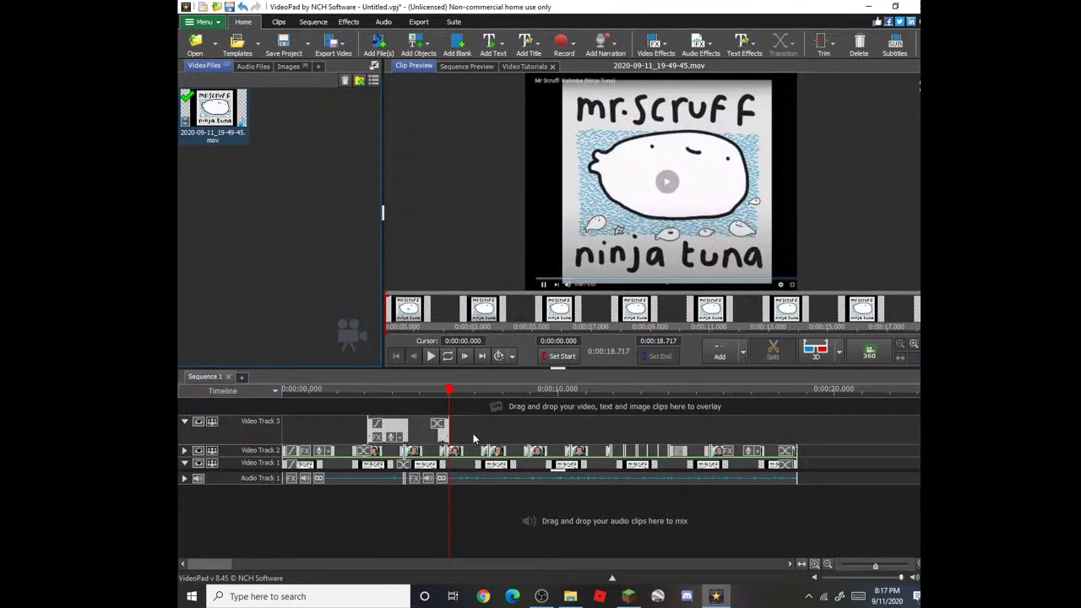
Step: Add a Scrolling Top to Bottom text overlay at the cursor reading PRESENTS at font size 10, and close the text editor
click(740, 42)
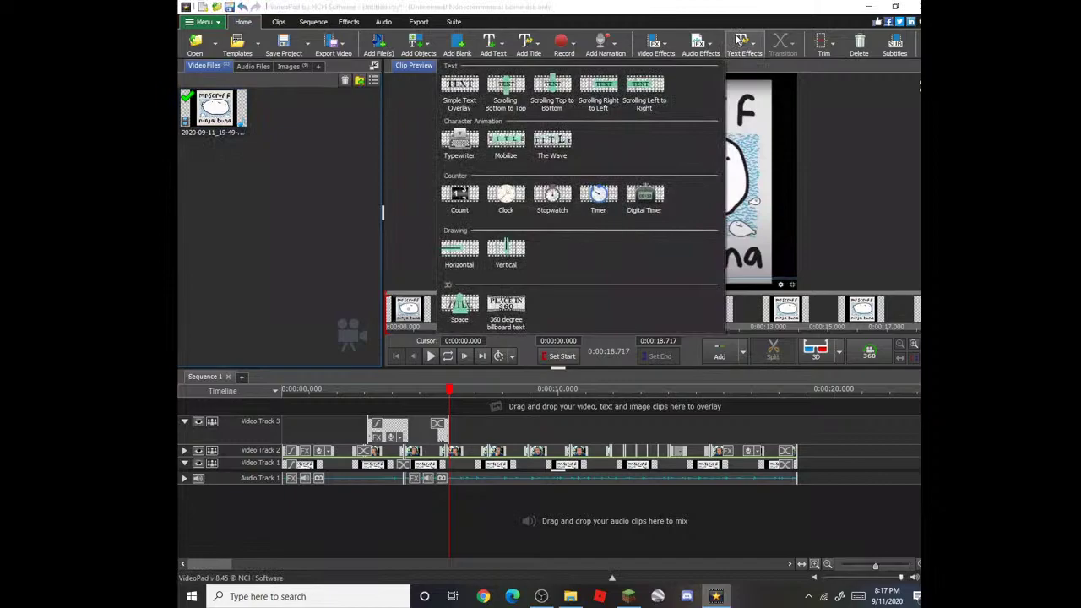
click(550, 93)
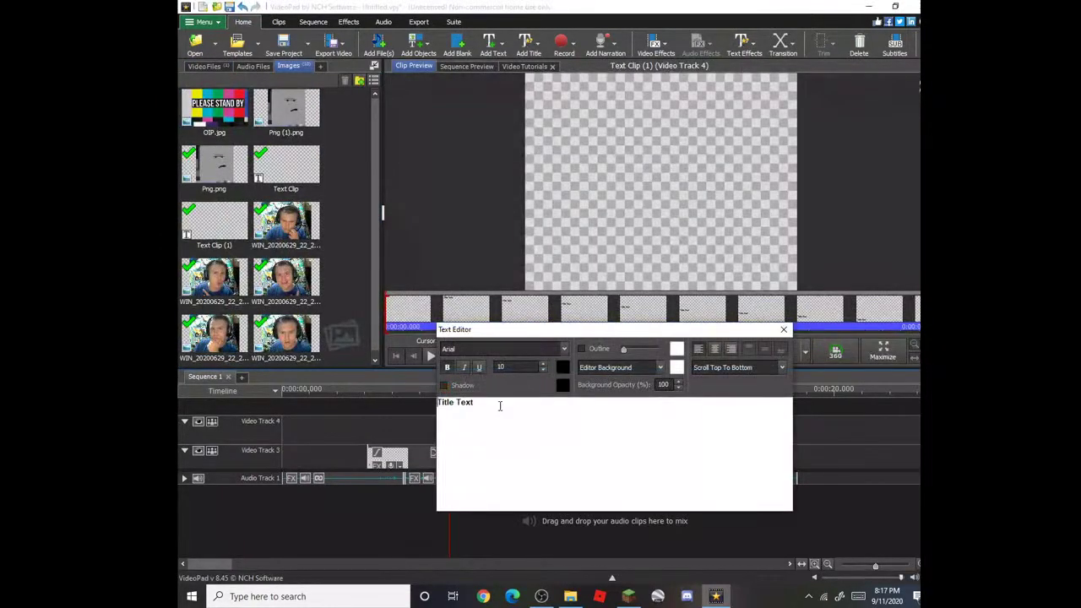
click(502, 411)
key(BackSpace)
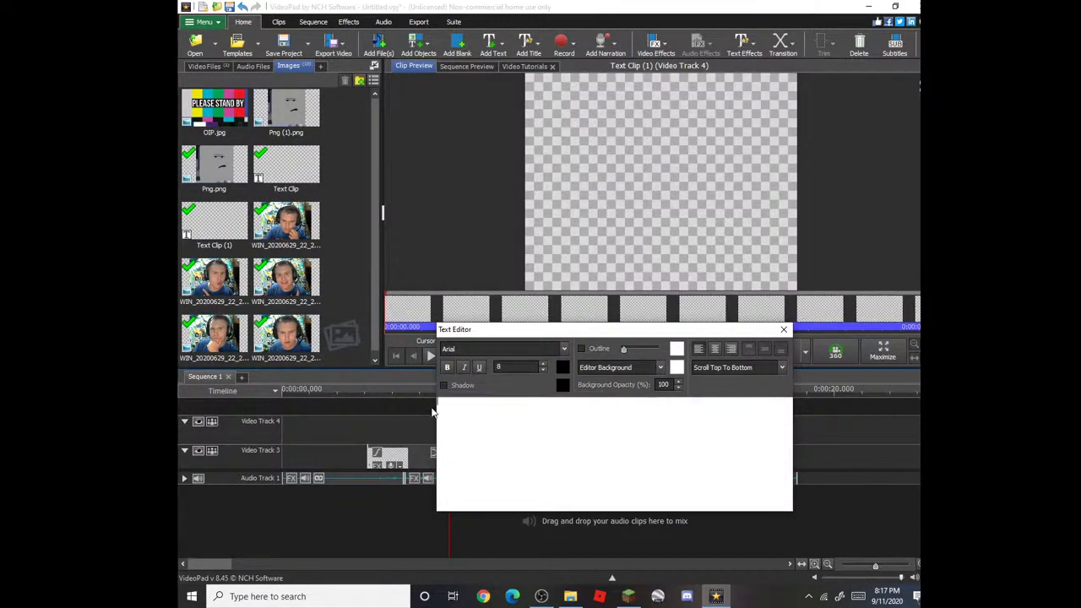
click(543, 363)
click(543, 363)
text(PRESENTS)
click(364, 326)
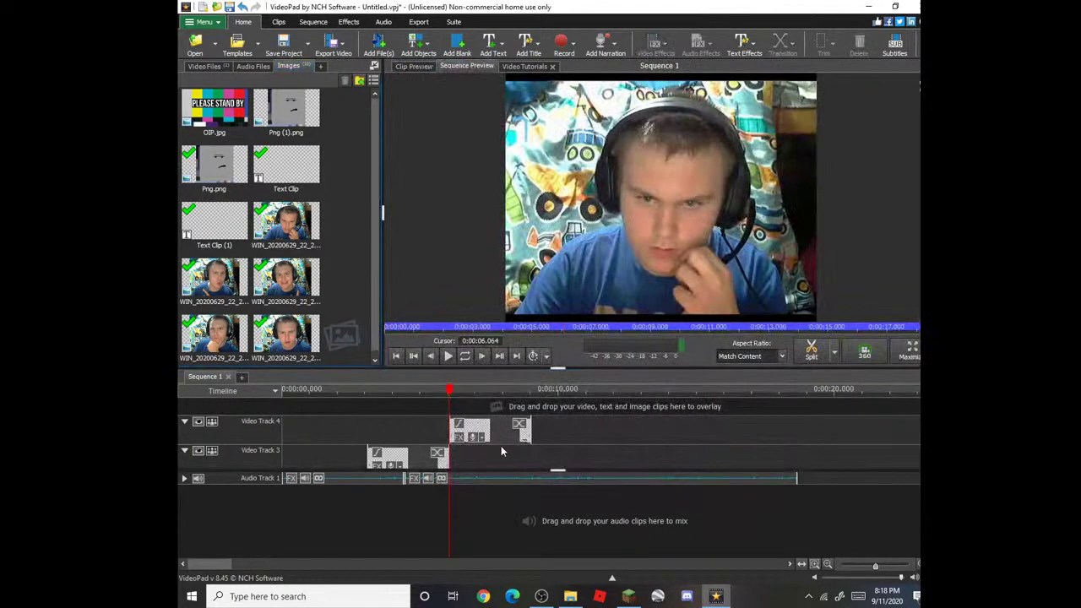
Step: Move the PRESENTS overlay onto Video Track 3 right after the channel name overlay, and shift the displaced music clip back to close its gap
drag(498, 437, 498, 463)
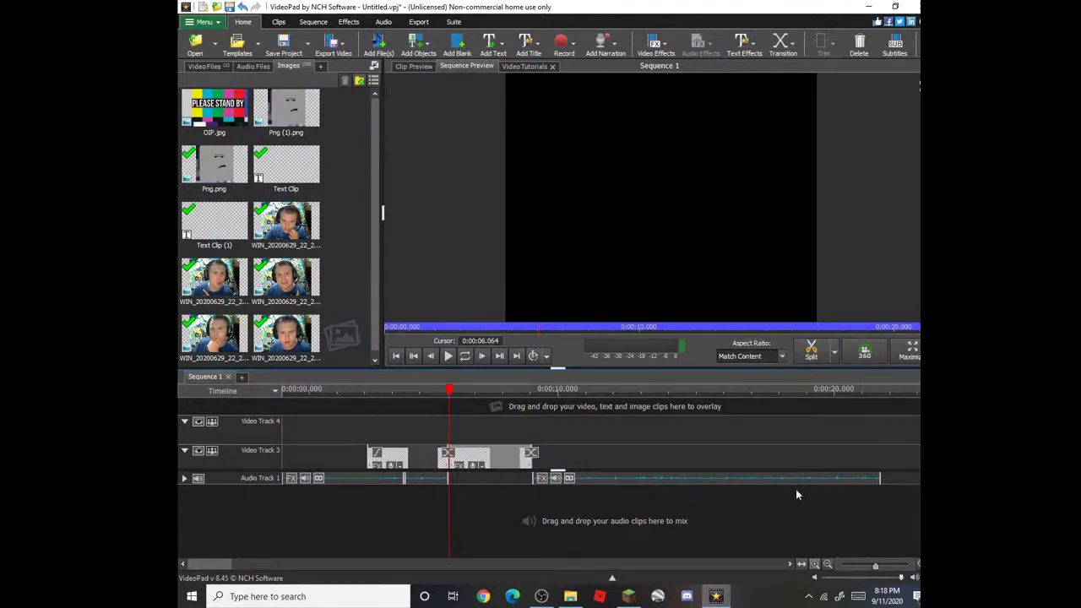
drag(623, 478, 541, 480)
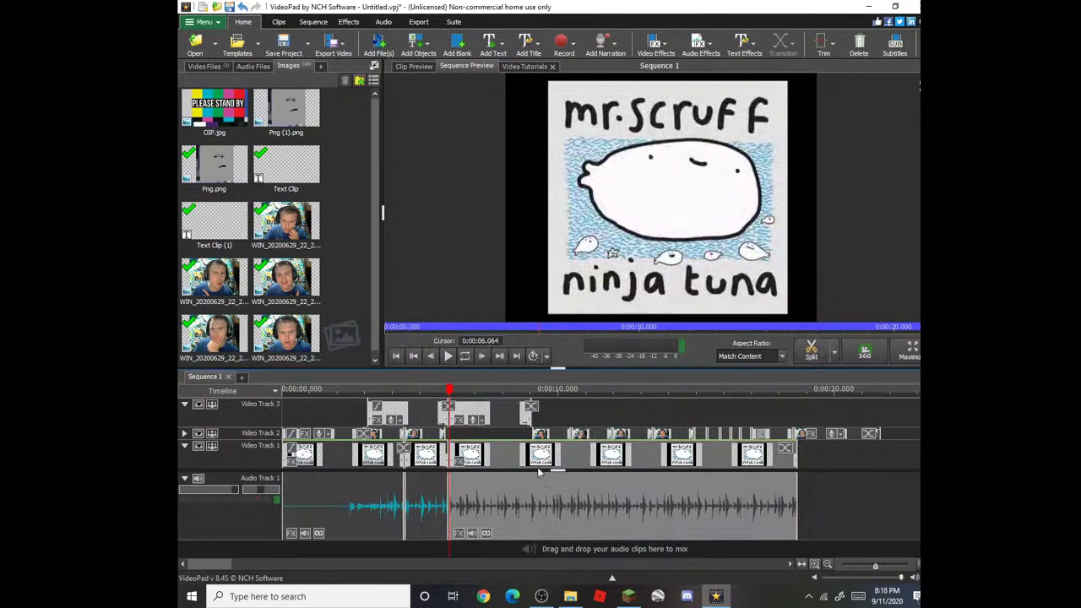
click(580, 419)
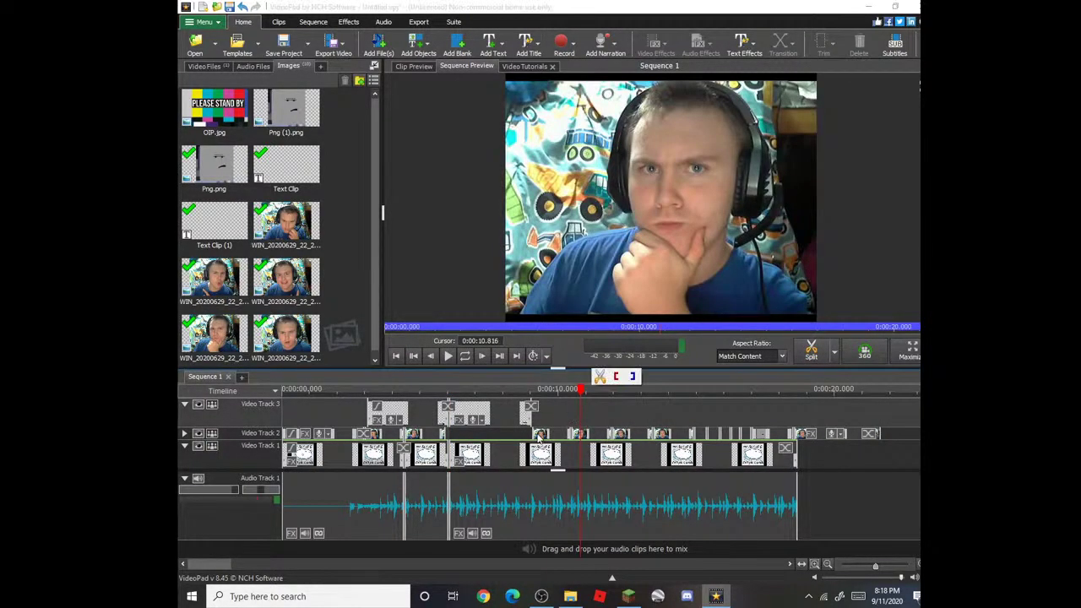
Step: Shift the displaced photo clips on Video Track 2 back one by one so they run without gaps to the end of the music
mouse_move(549, 435)
mouse_down()
mouse_move(469, 437)
mouse_move(600, 441)
mouse_move(530, 450)
mouse_move(556, 438)
mouse_move(530, 441)
mouse_move(552, 444)
mouse_up()
drag(659, 447, 576, 445)
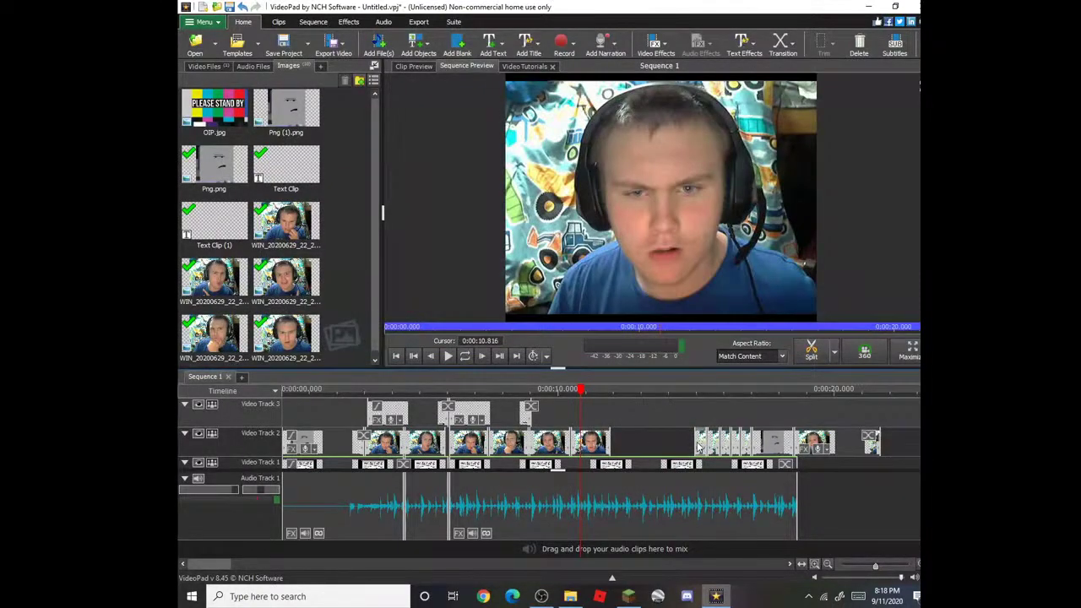
drag(699, 447, 615, 447)
drag(710, 440, 642, 443)
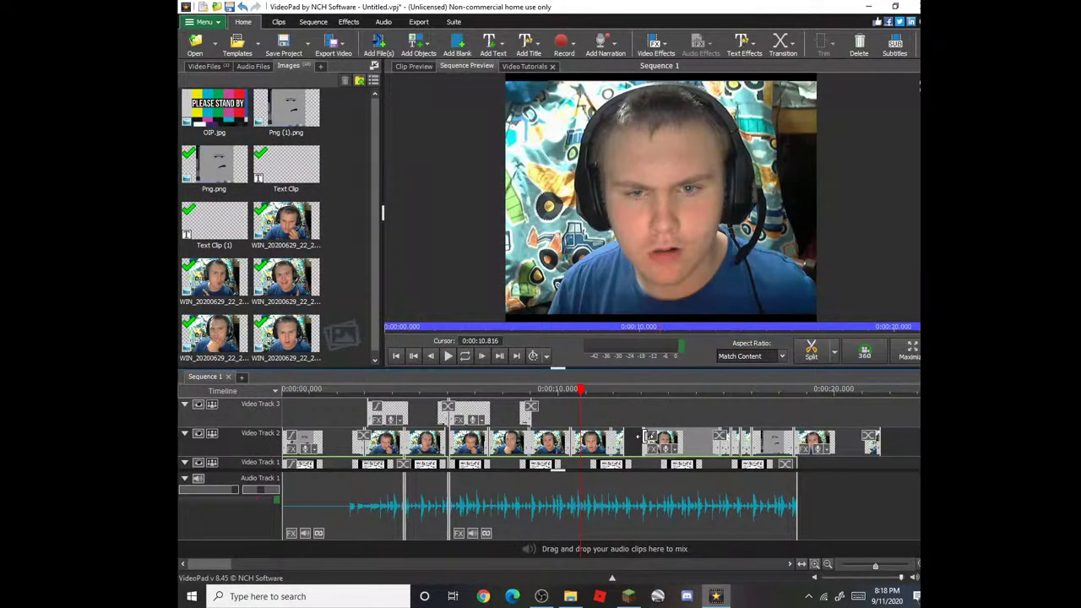
mouse_move(644, 437)
mouse_down()
mouse_move(722, 445)
mouse_move(663, 443)
mouse_move(716, 449)
mouse_move(625, 456)
mouse_move(688, 445)
mouse_move(673, 444)
mouse_up()
drag(749, 442, 732, 442)
drag(796, 451, 804, 451)
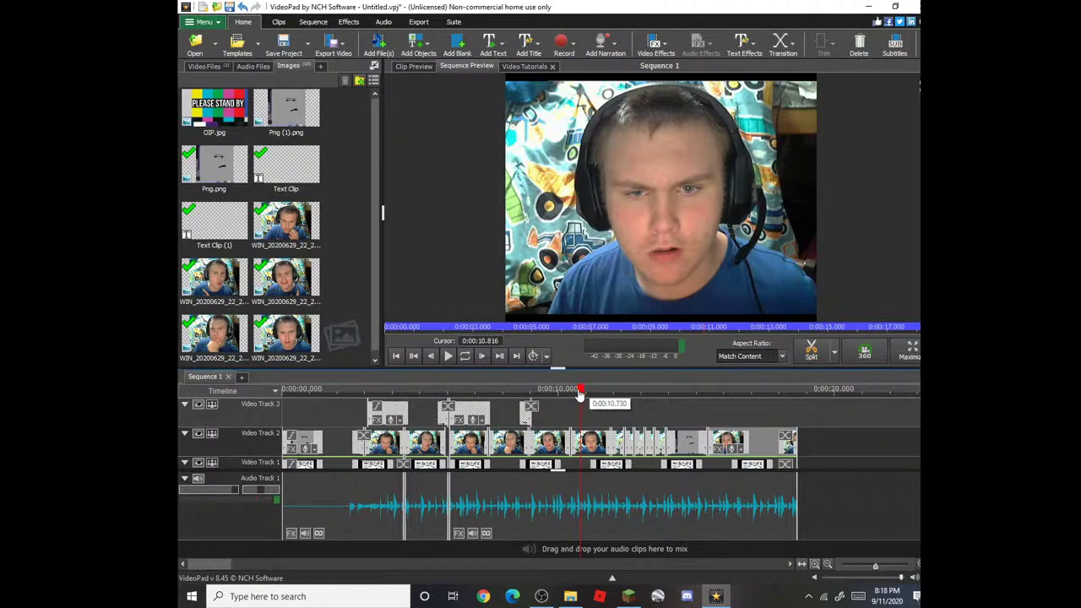
Step: Play the sequence from about 0:00:02.6 to review both scrolling text overlays
drag(580, 390, 355, 396)
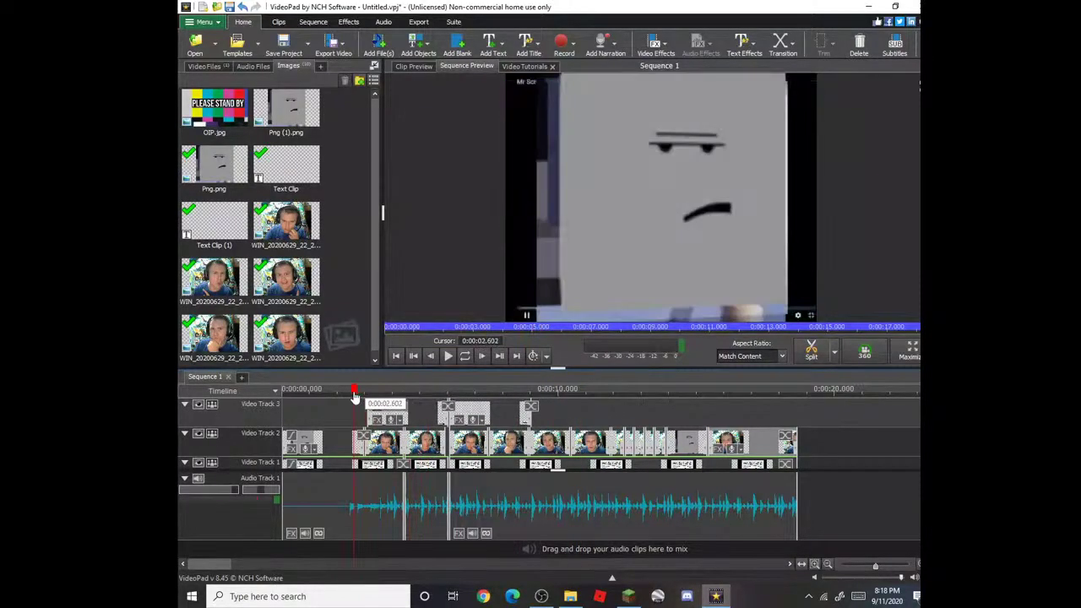
click(448, 357)
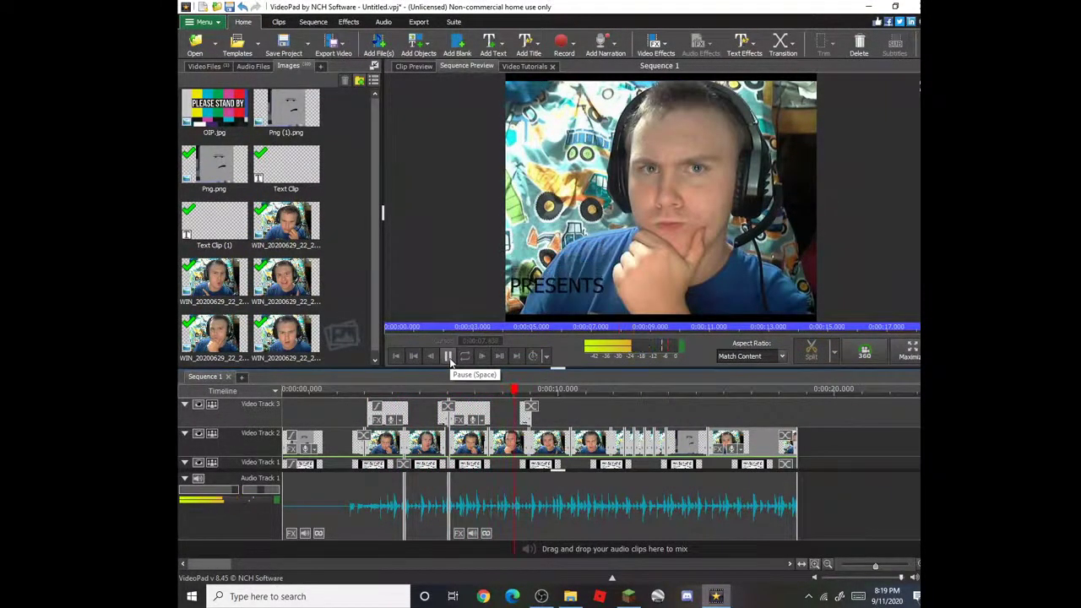
click(449, 357)
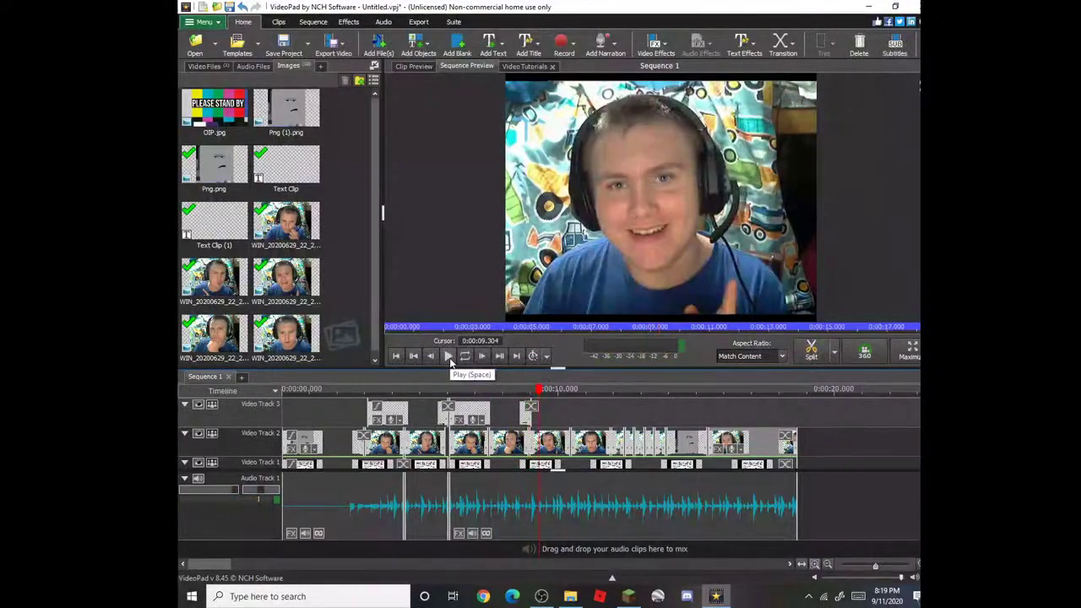
Step: Add a Scrolling Top to Bottom overlay at 0:00:09.053 reading AN ALLL NEW VIDEO at font size 10, and close the text editor
click(532, 389)
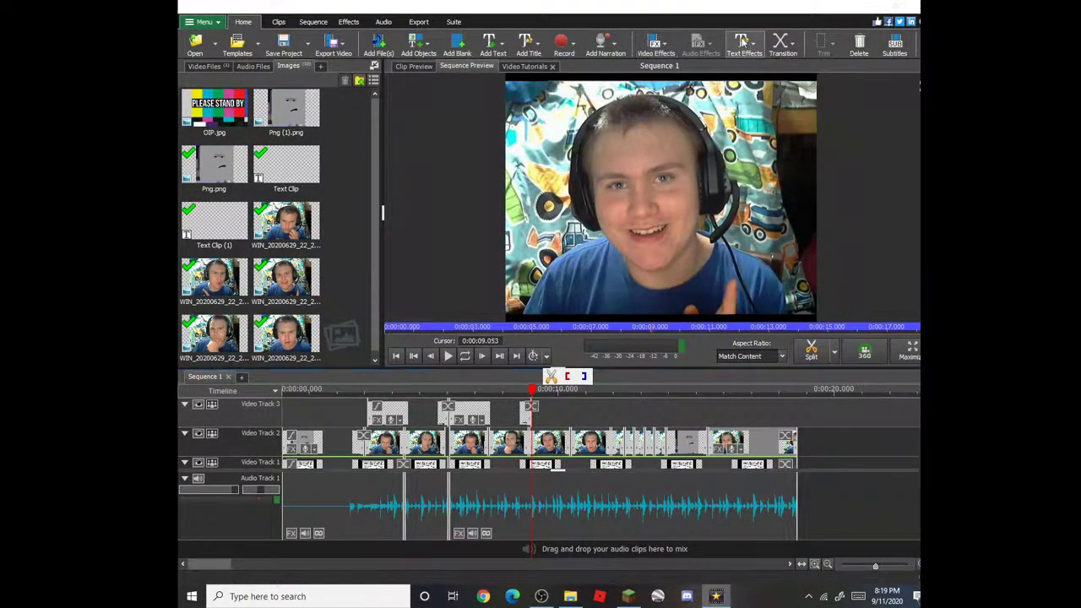
click(742, 39)
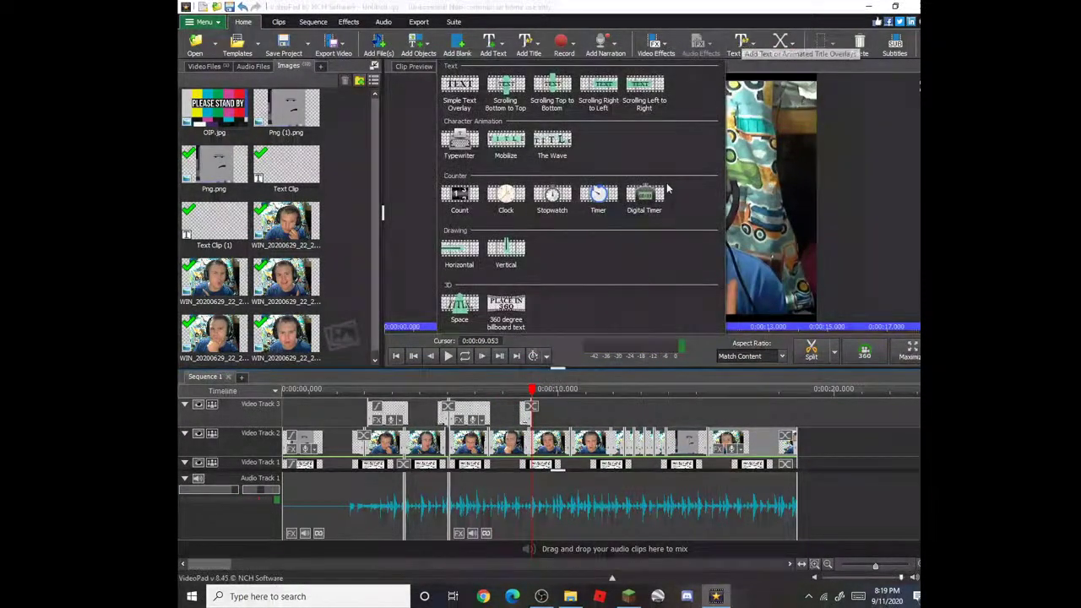
click(506, 88)
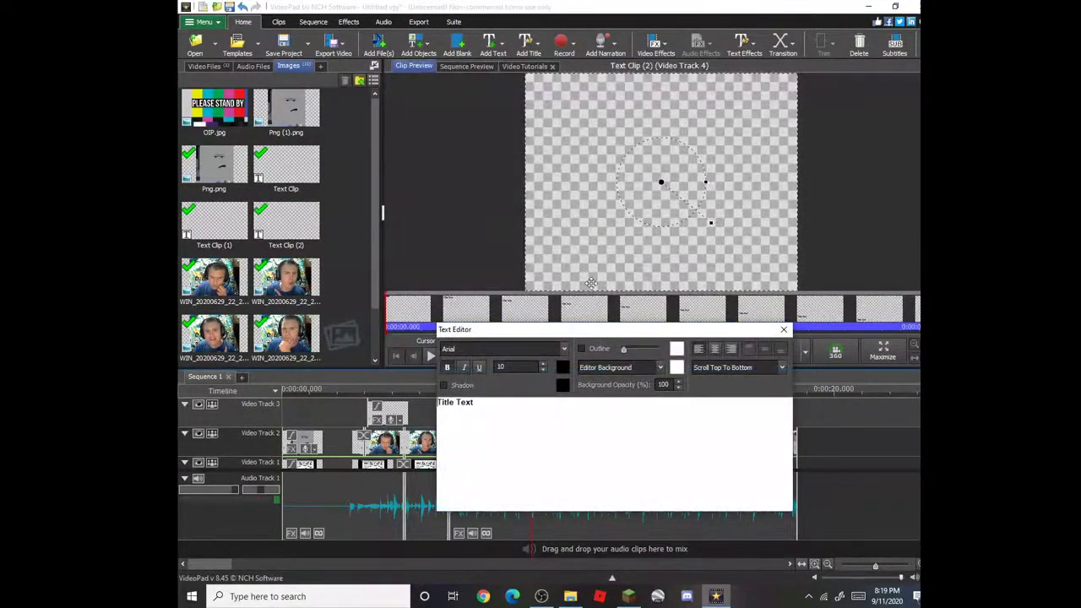
key(BackSpace)
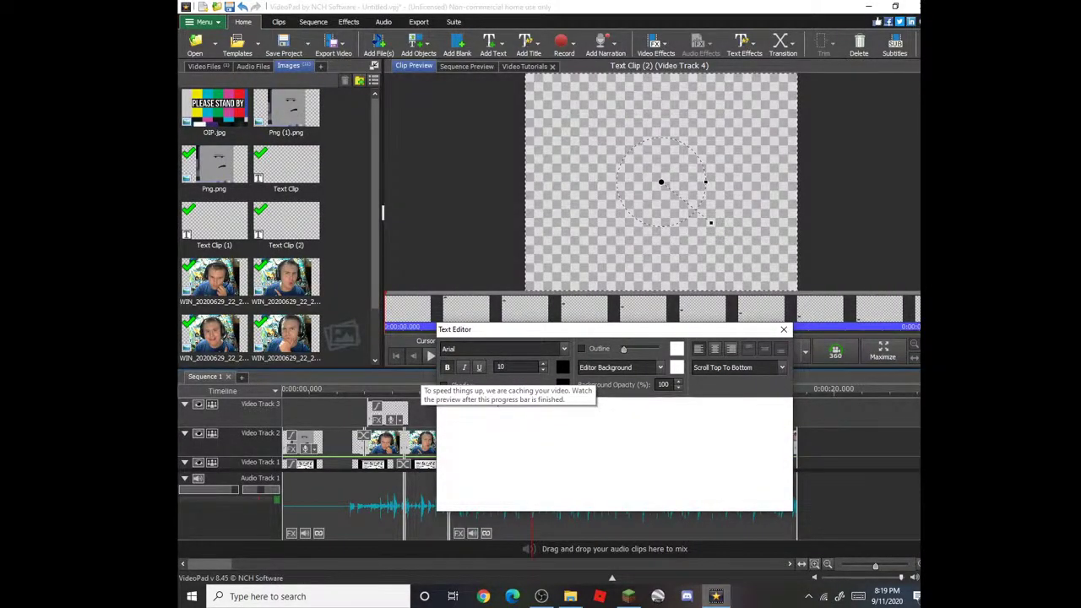
text(AN ALLL NEW VIDEO)
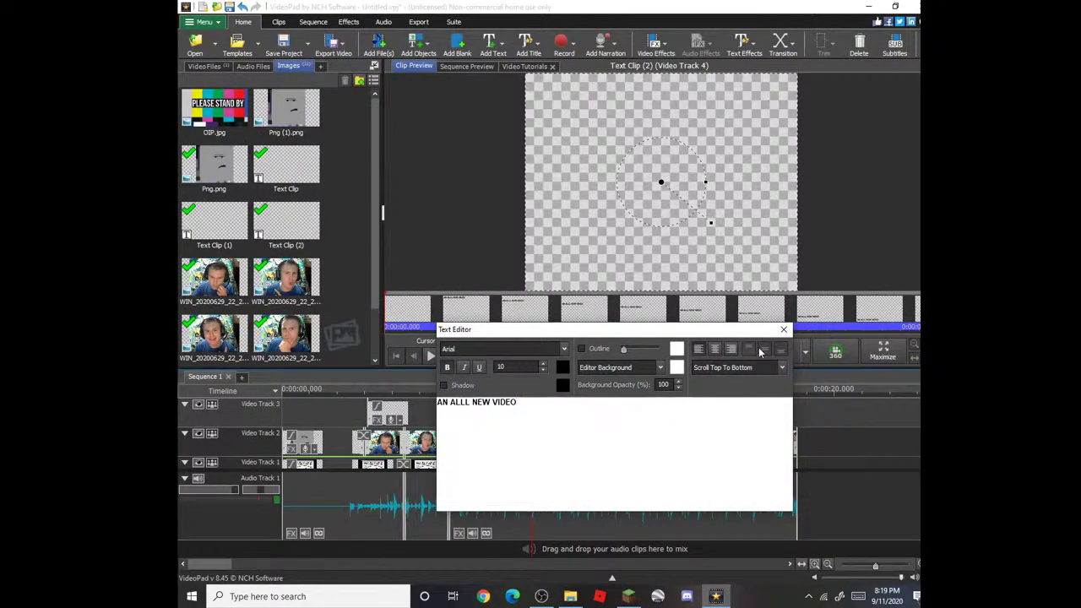
click(858, 505)
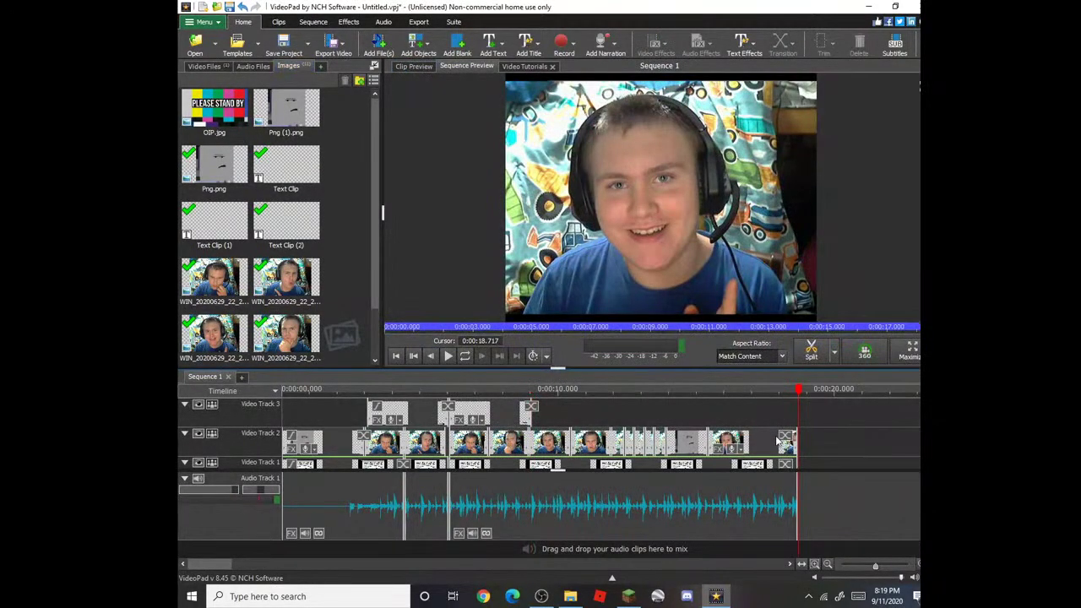
Step: Move the AN ALLL NEW VIDEO overlay onto Video Track 3 right after PRESENTS, and shift the displaced music clip back against the preceding part
scroll(605, 436, up, 1)
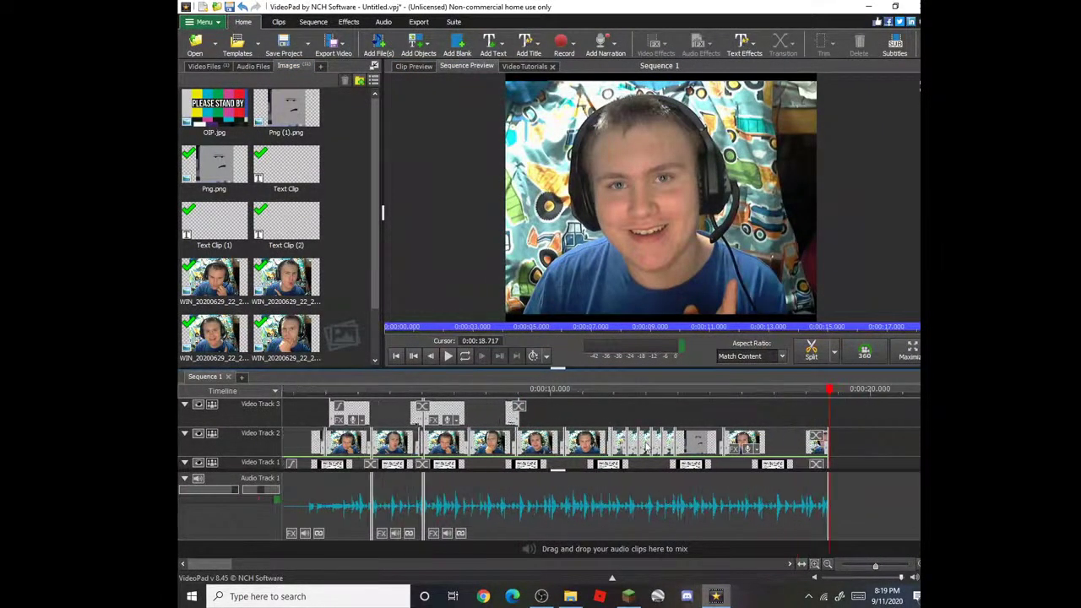
scroll(600, 433, up, 2)
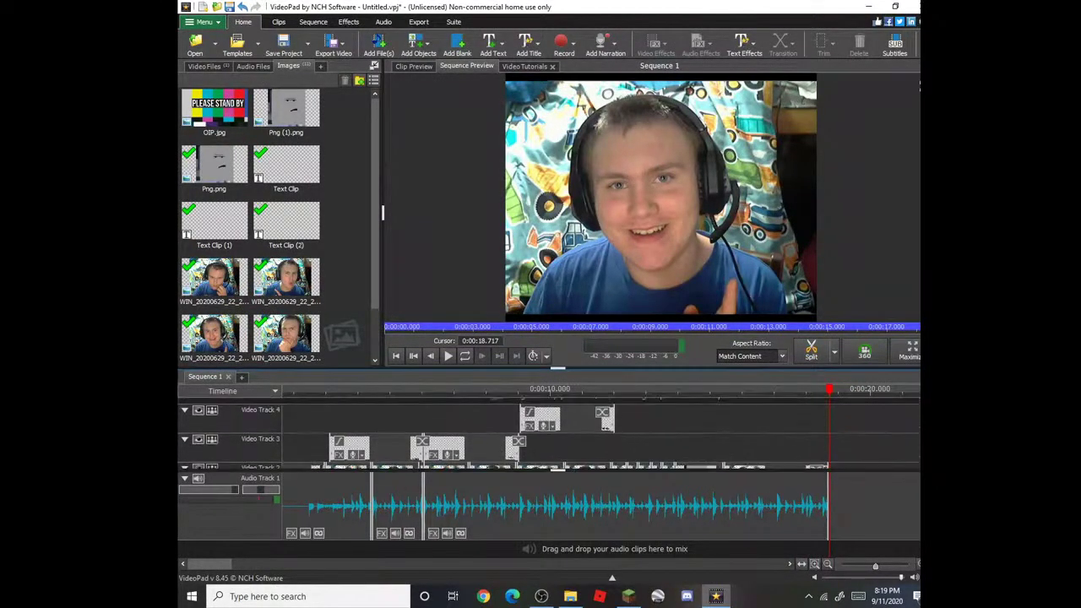
drag(566, 423, 696, 451)
drag(733, 500, 638, 509)
Step: Close the new gap on Video Track 2 by moving the displaced image clips back in order until they end with the music
drag(640, 424, 541, 425)
drag(676, 429, 587, 435)
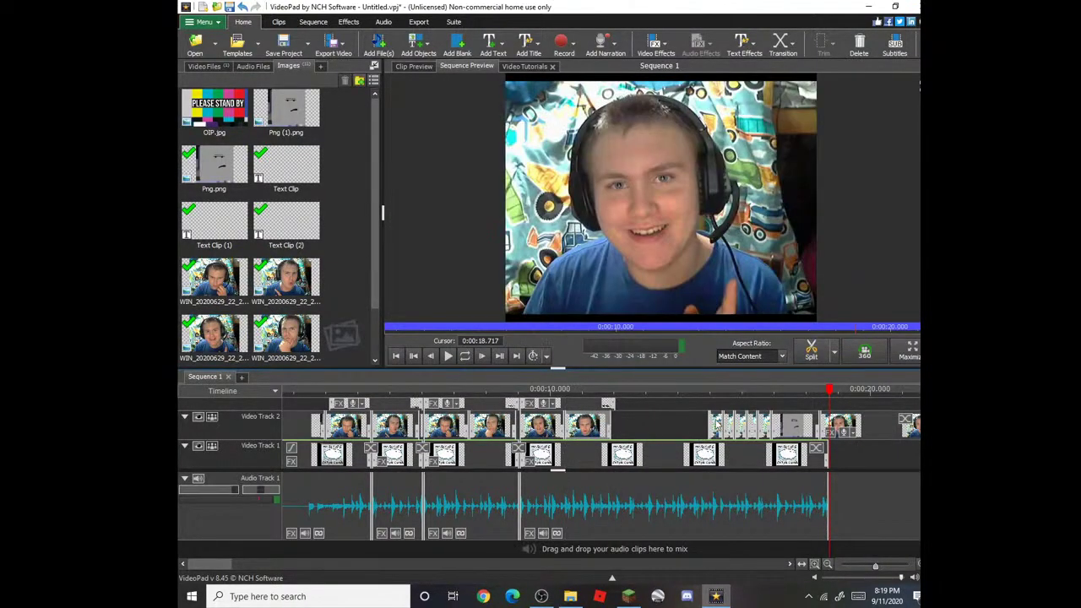
drag(715, 431, 664, 456)
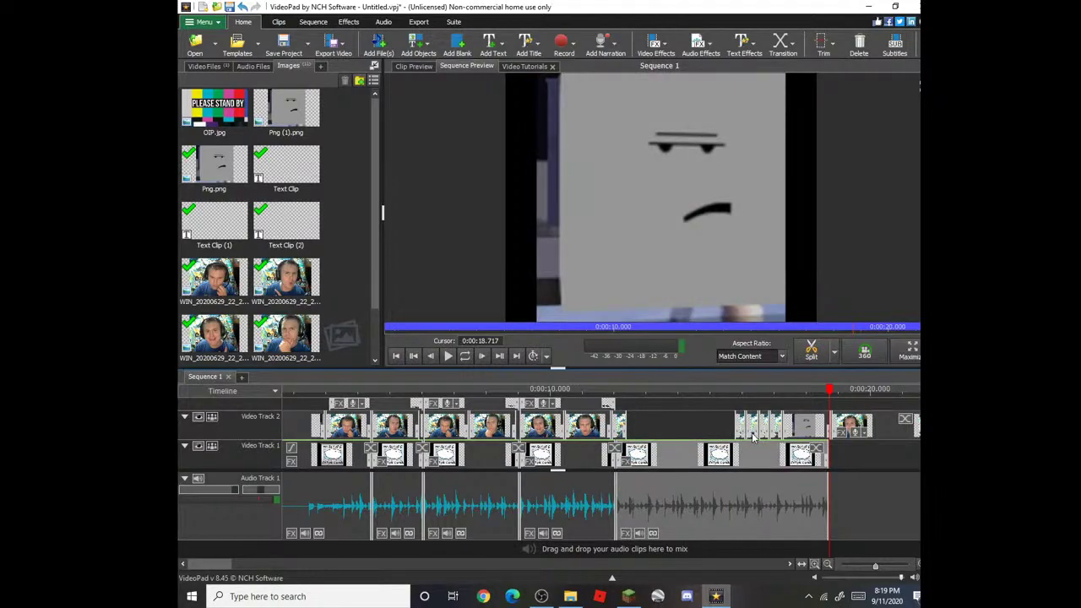
drag(742, 431, 633, 427)
drag(751, 429, 657, 429)
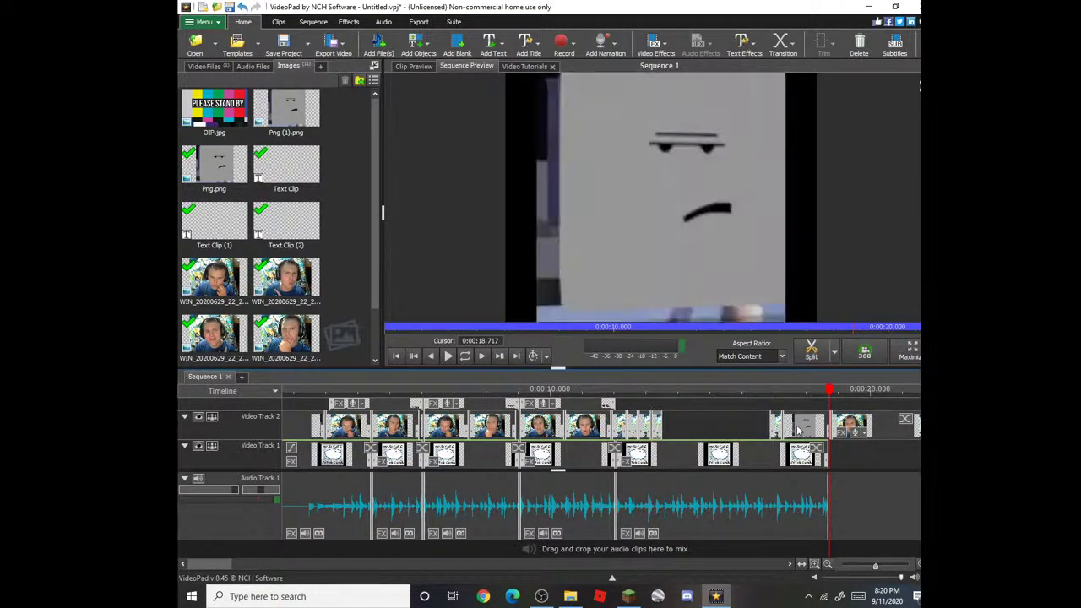
drag(778, 424, 699, 427)
click(856, 428)
drag(851, 429, 767, 425)
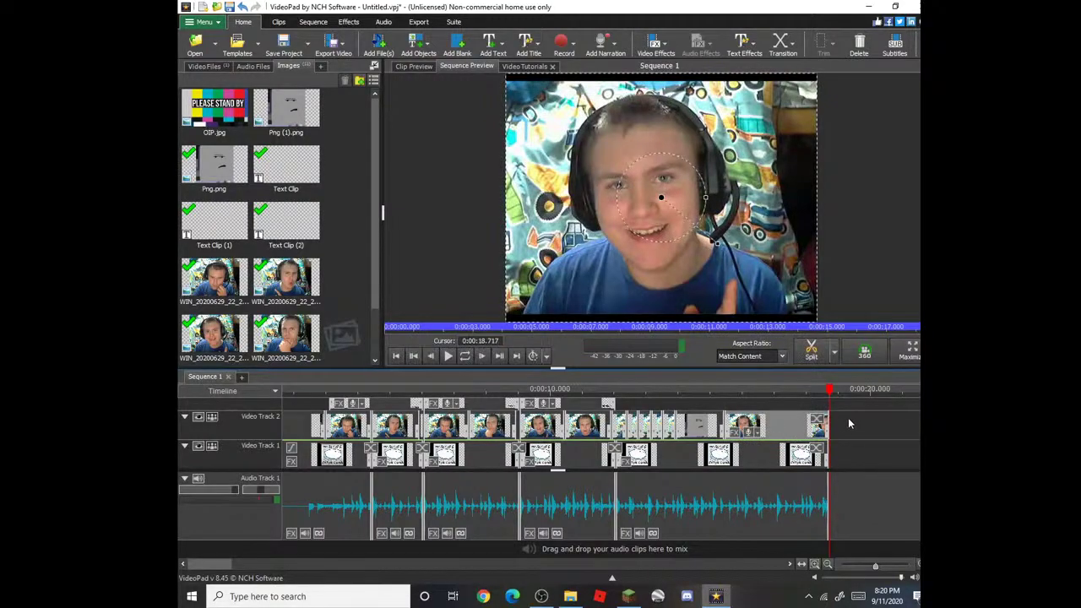
Step: Extend the AN ALLL NEW VIDEO overlay on Video Track 3 to the end of the sequence, at about 0:00:18.7
click(838, 449)
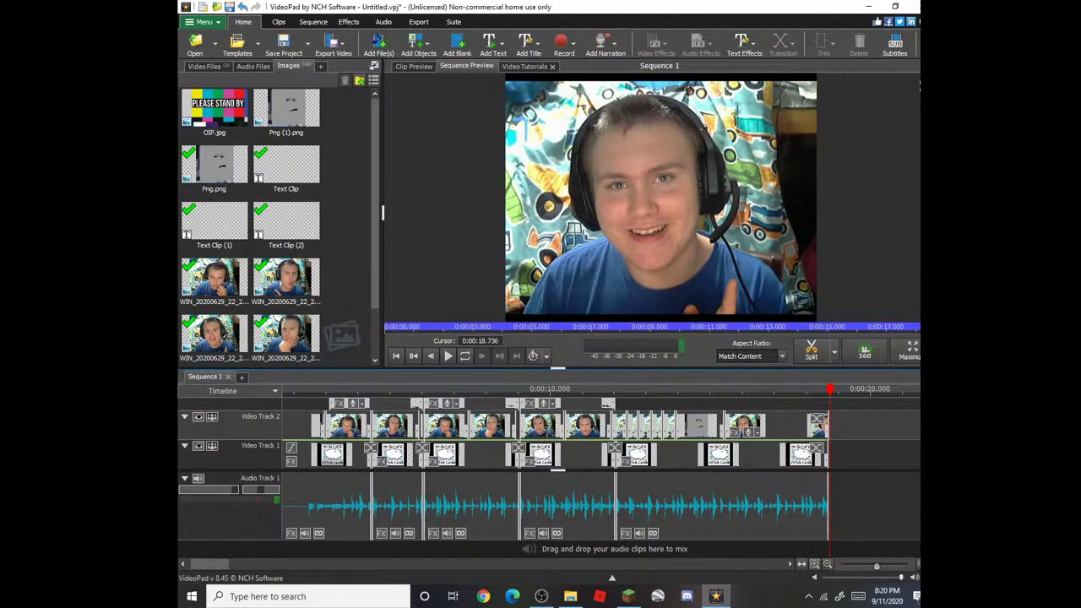
scroll(548, 431, up, 1)
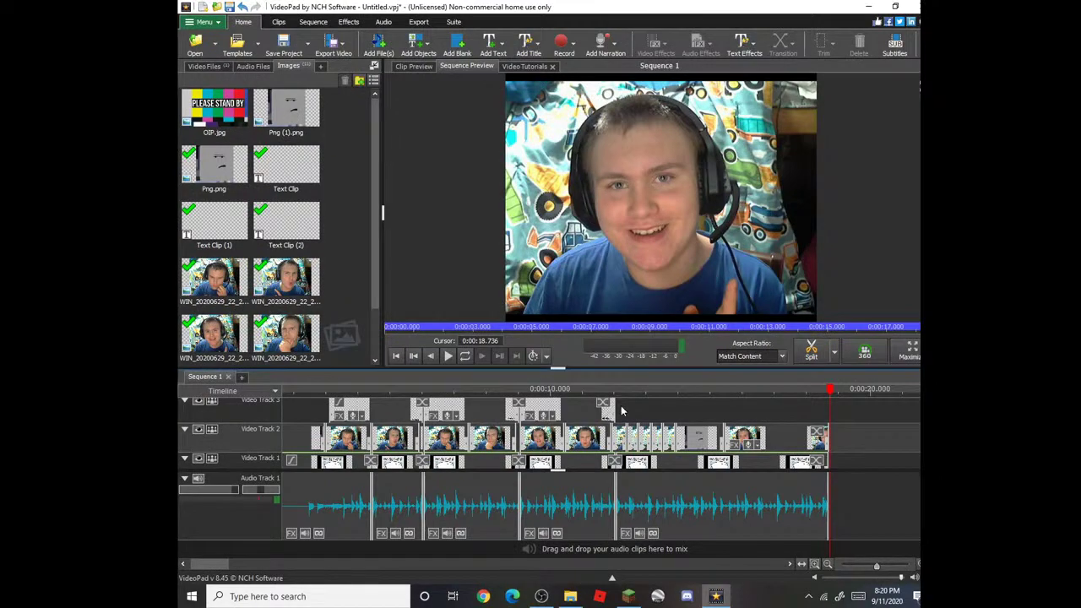
drag(610, 408, 826, 420)
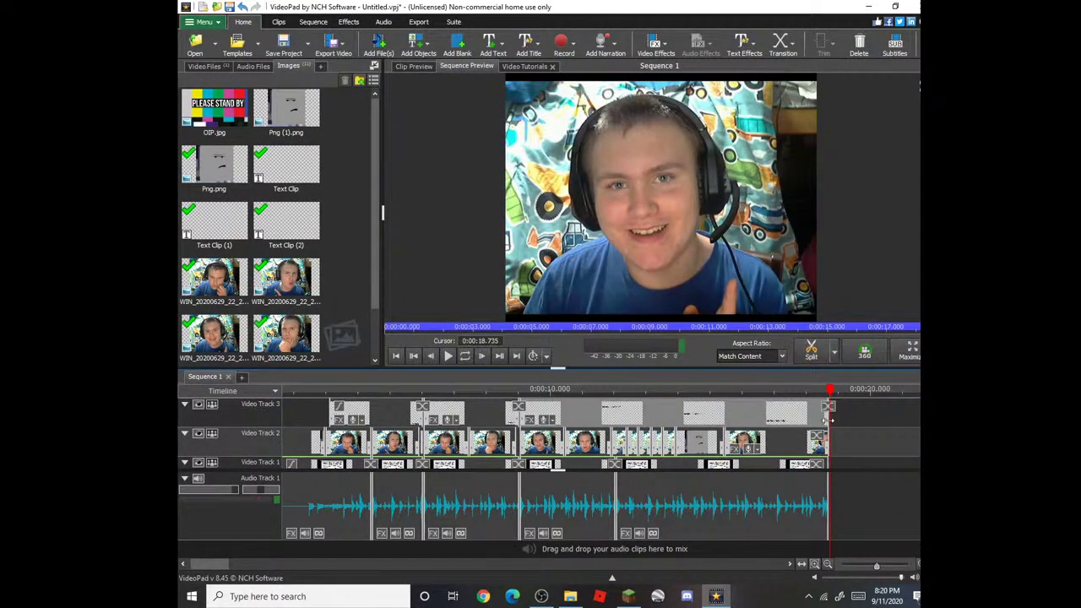
click(881, 422)
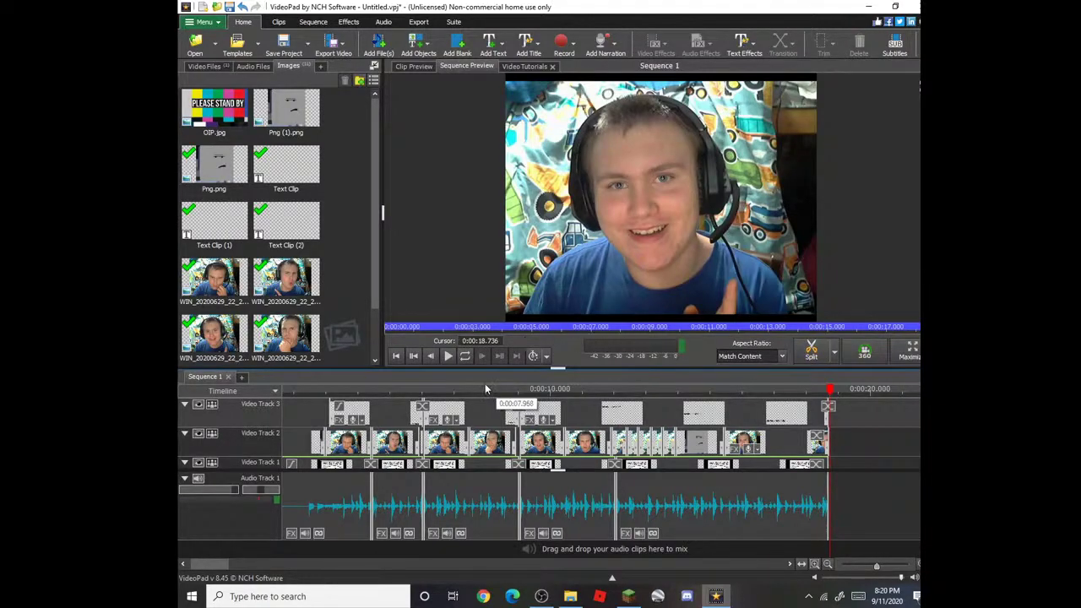
Step: Play the sequence from about 0:00:01.6 to its end, and return the cursor to 0:00:00.000 in the maximized preview
drag(830, 388, 228, 397)
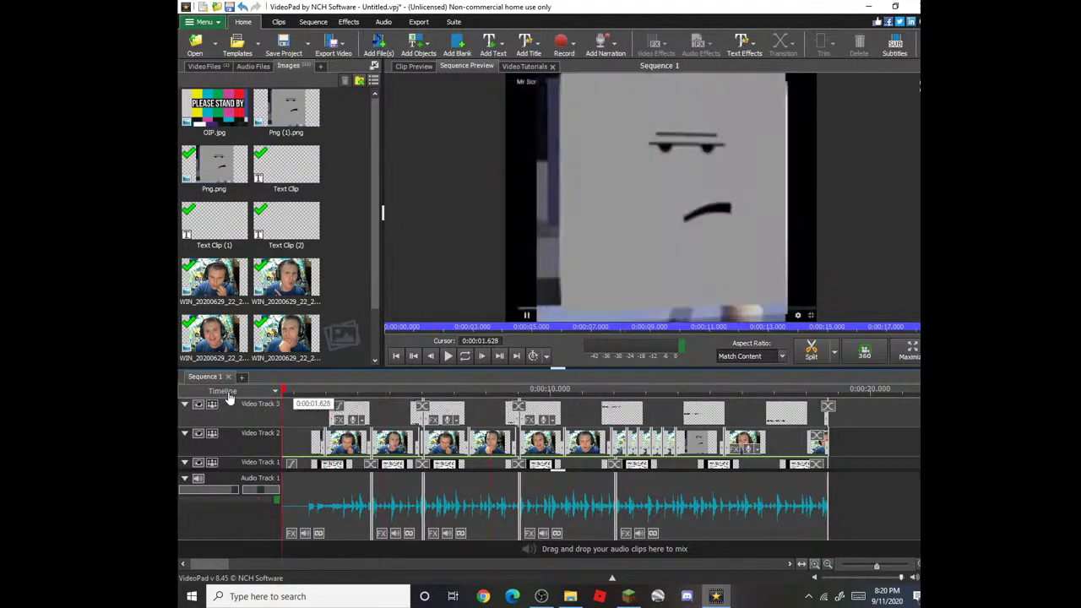
click(448, 356)
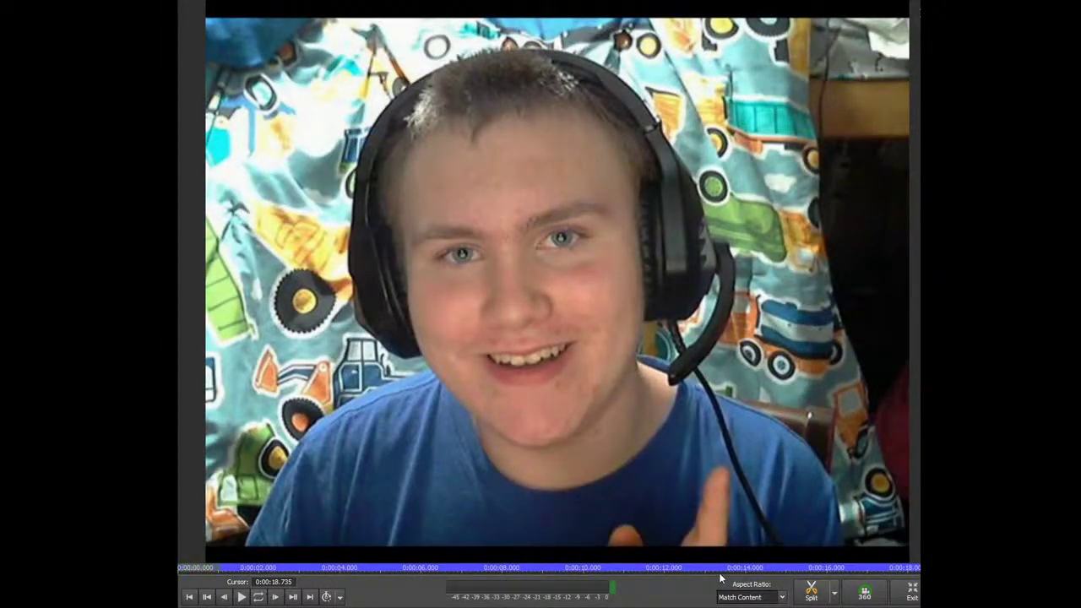
click(178, 571)
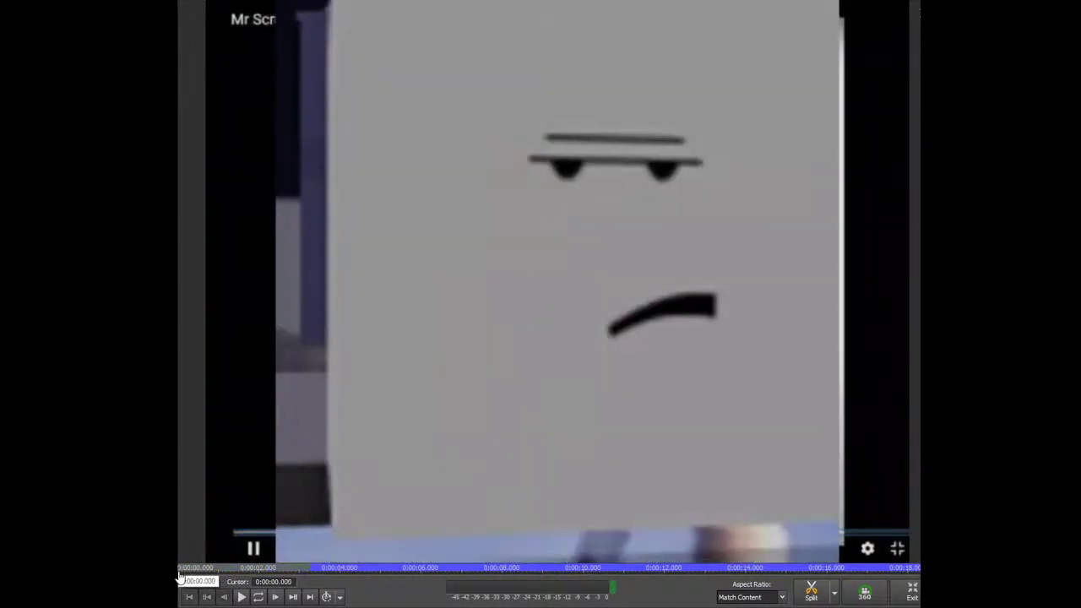